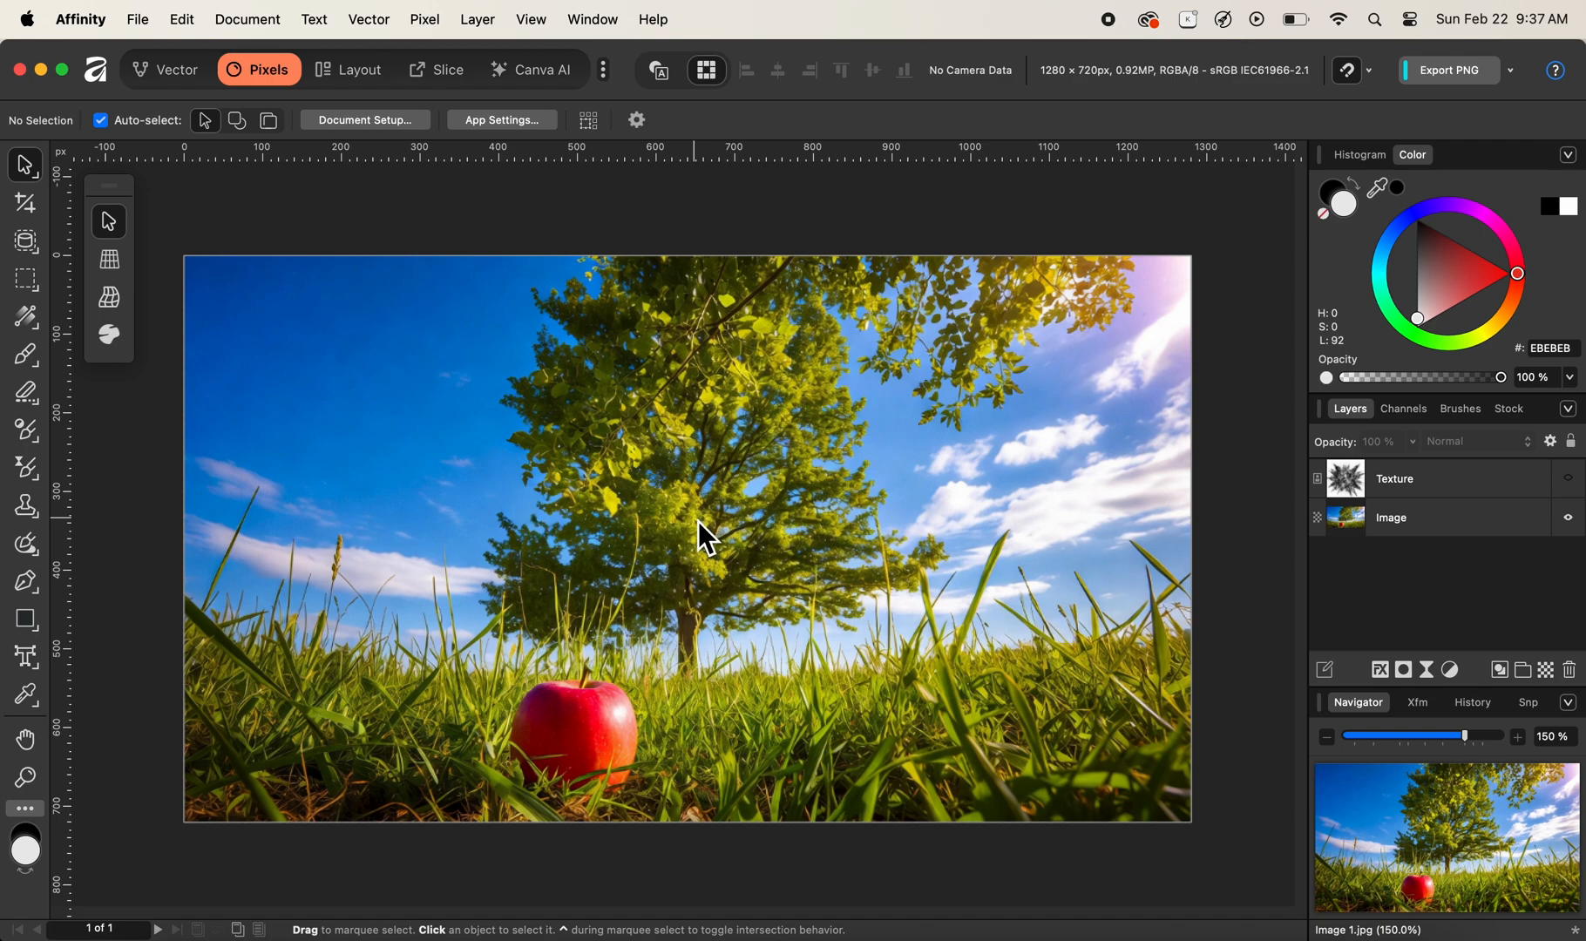
Duplicate the Texture layer, then make the upper copy visible and invert its pixels directly.
left_click(1493, 483)
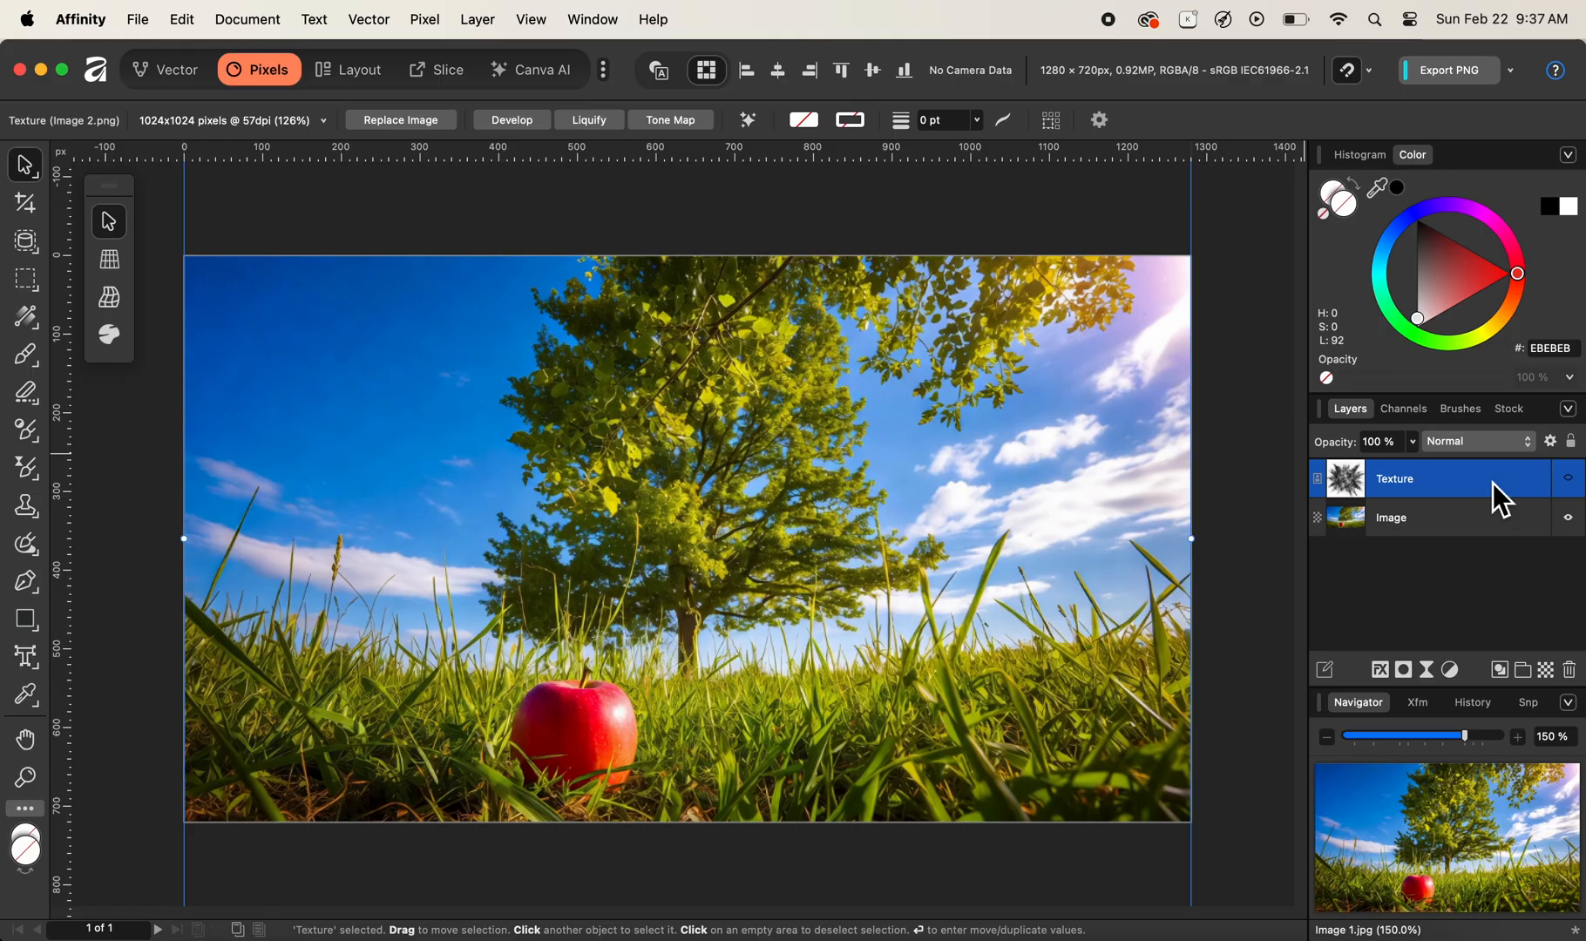
key("cmd+j")
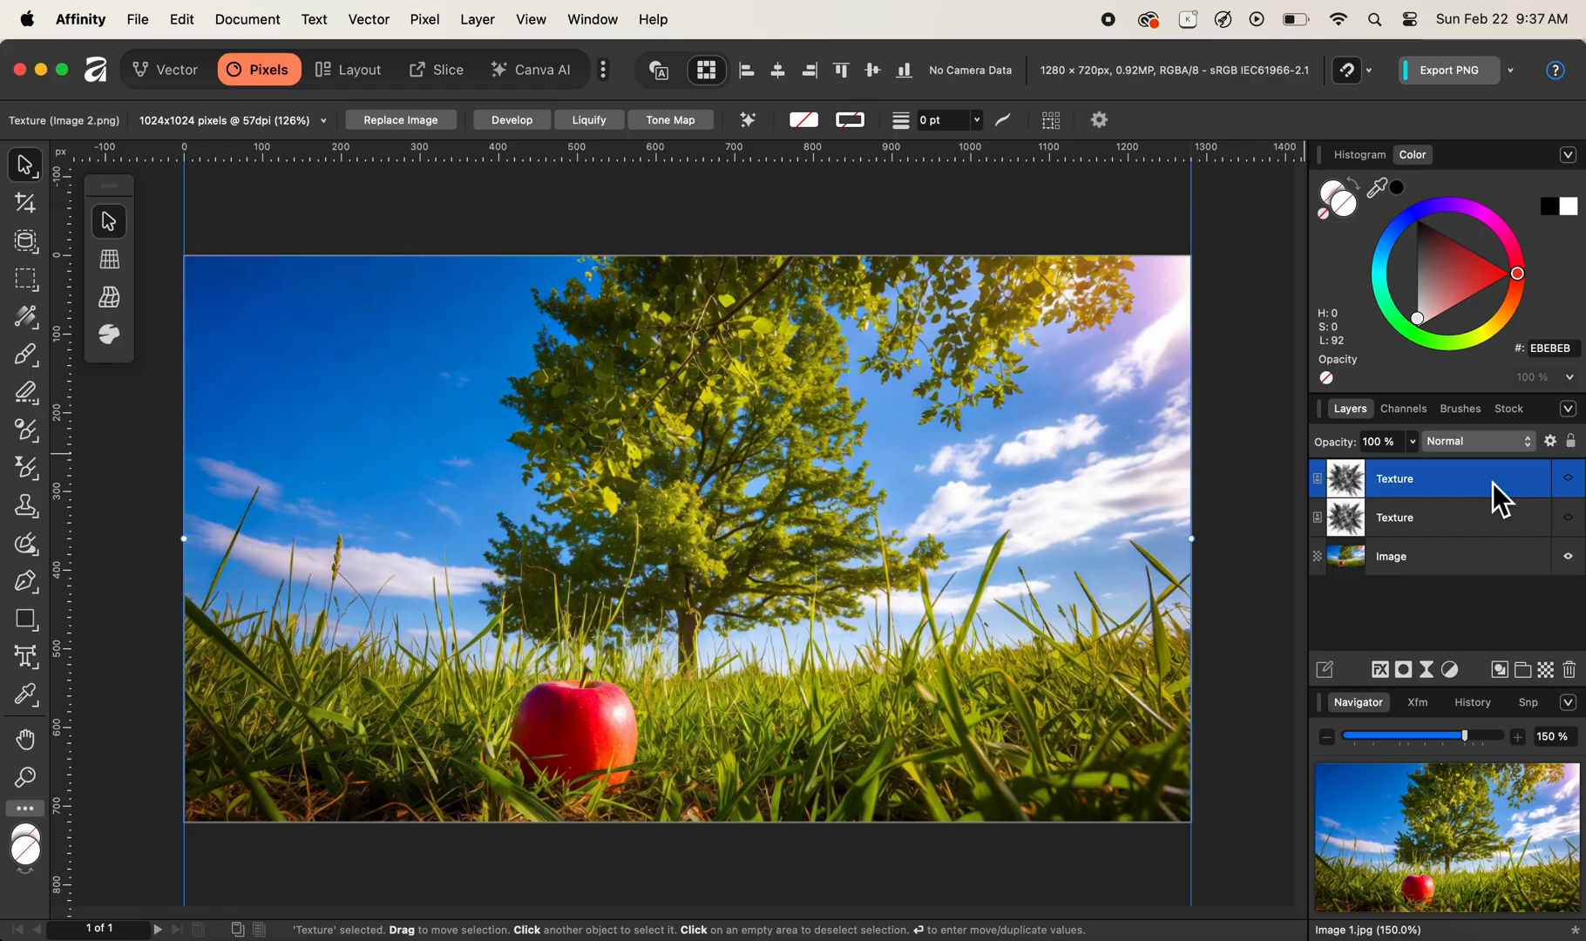
left_click(1570, 481)
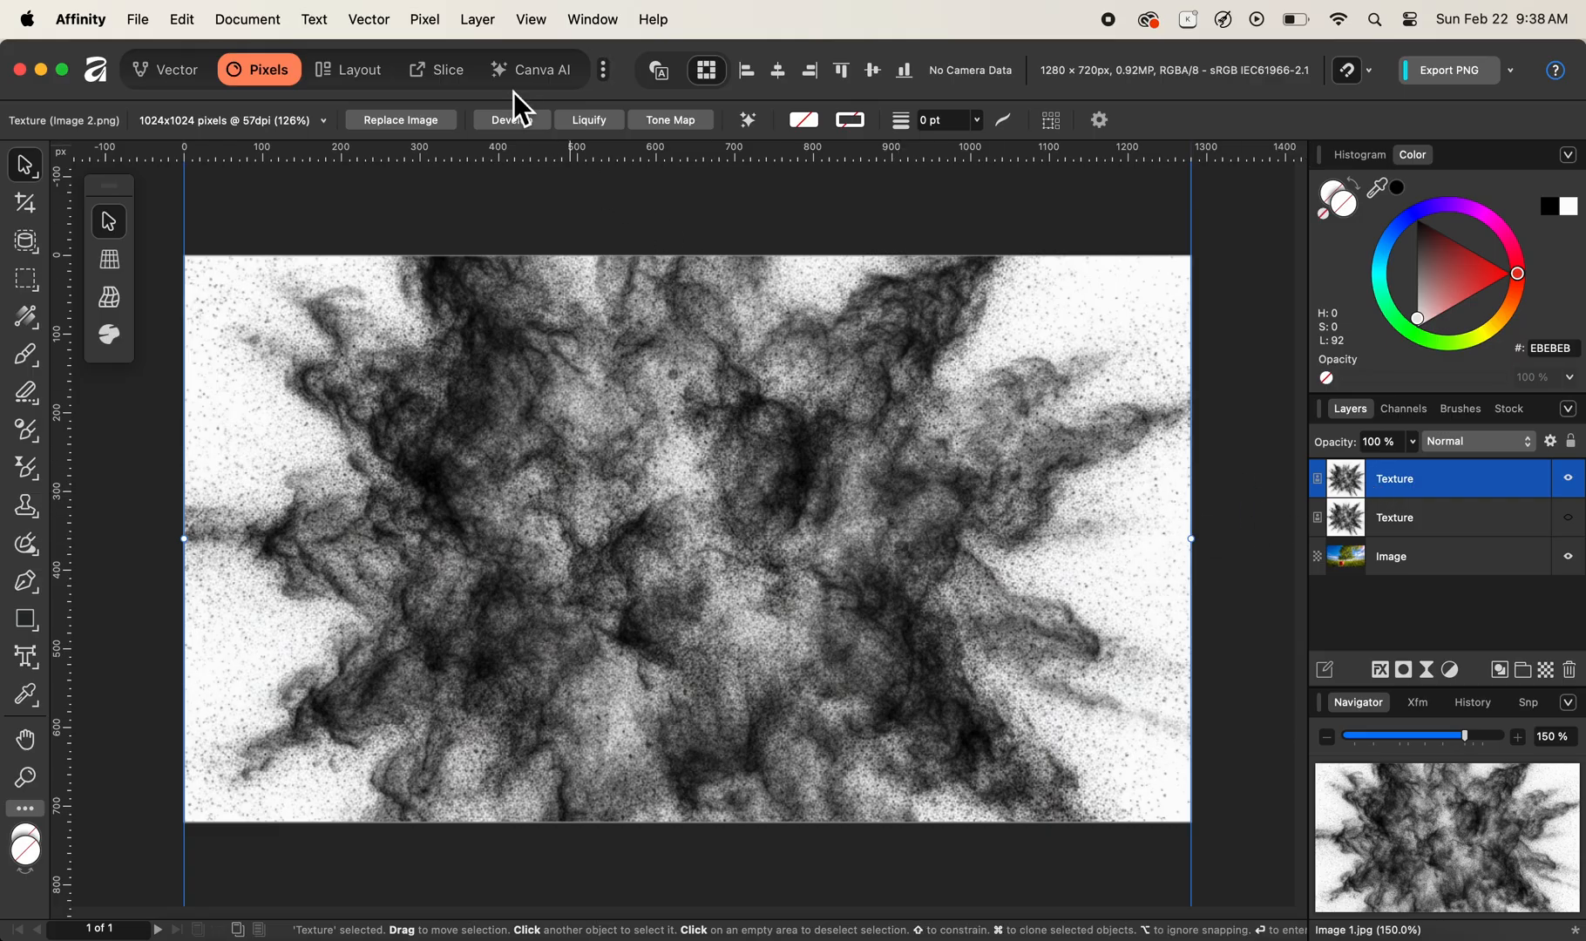
left_click(429, 28)
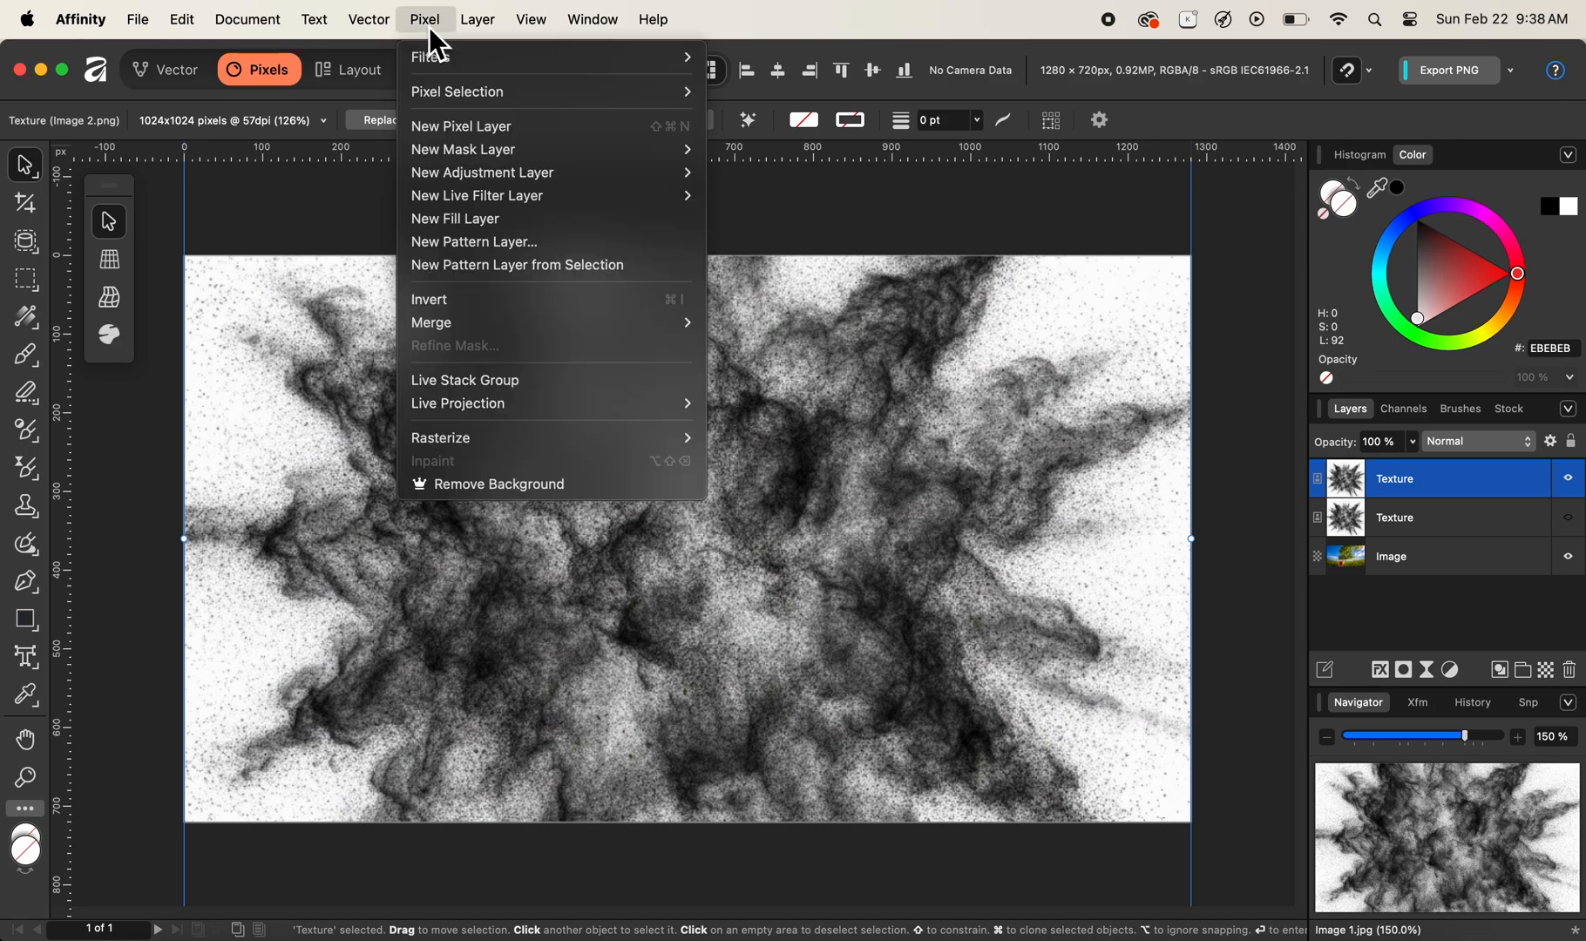
left_click(451, 301)
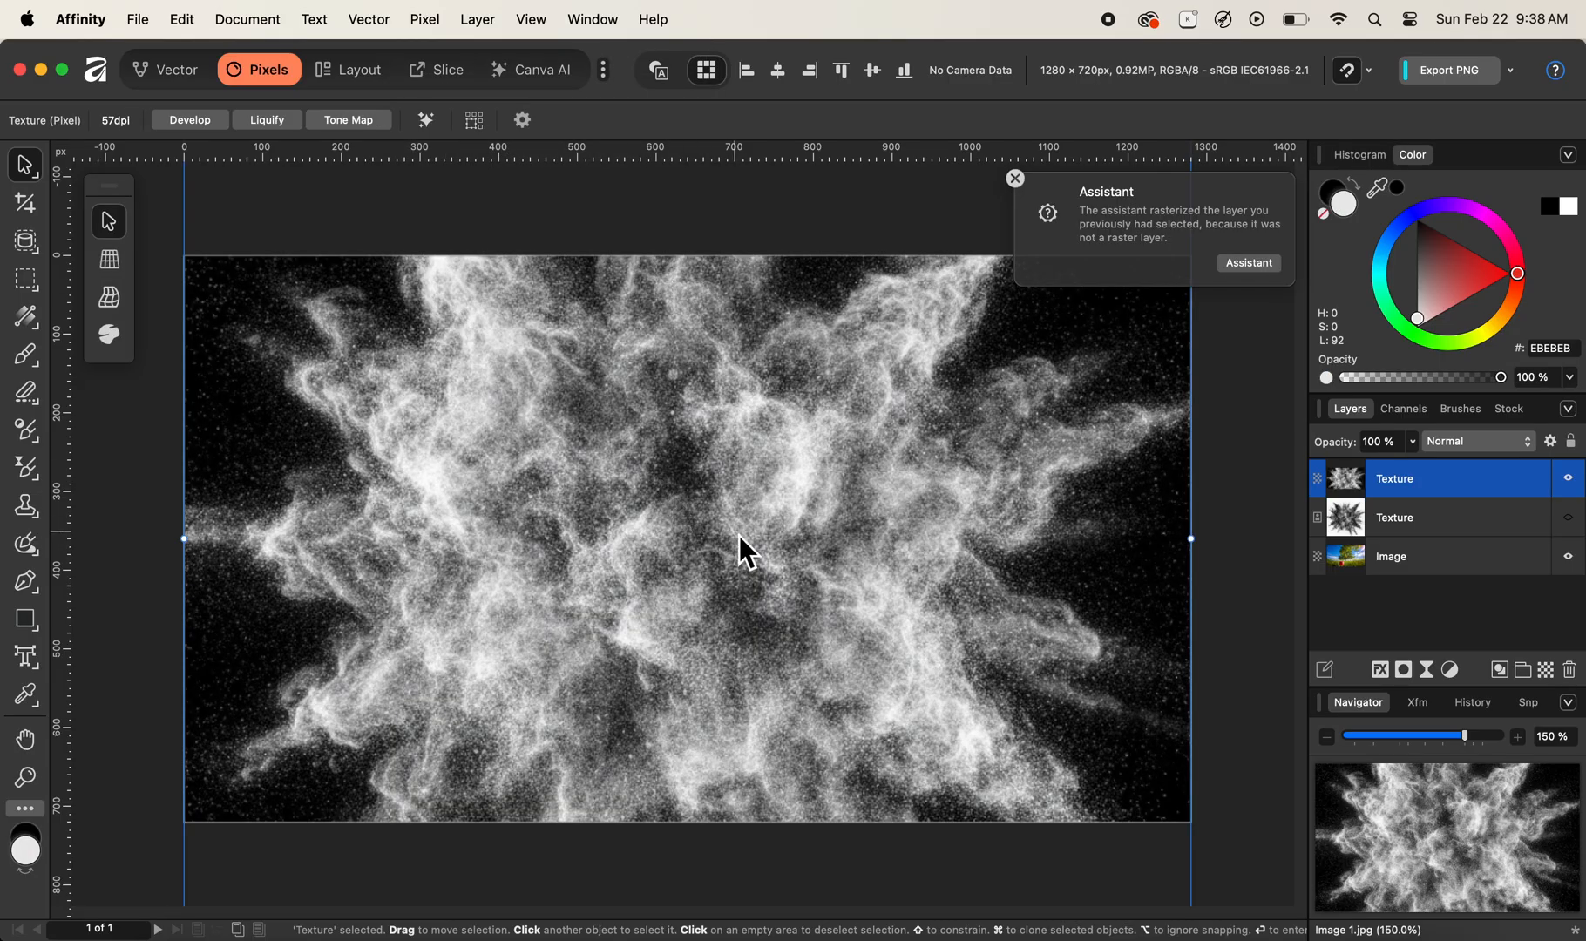
left_click(1021, 179)
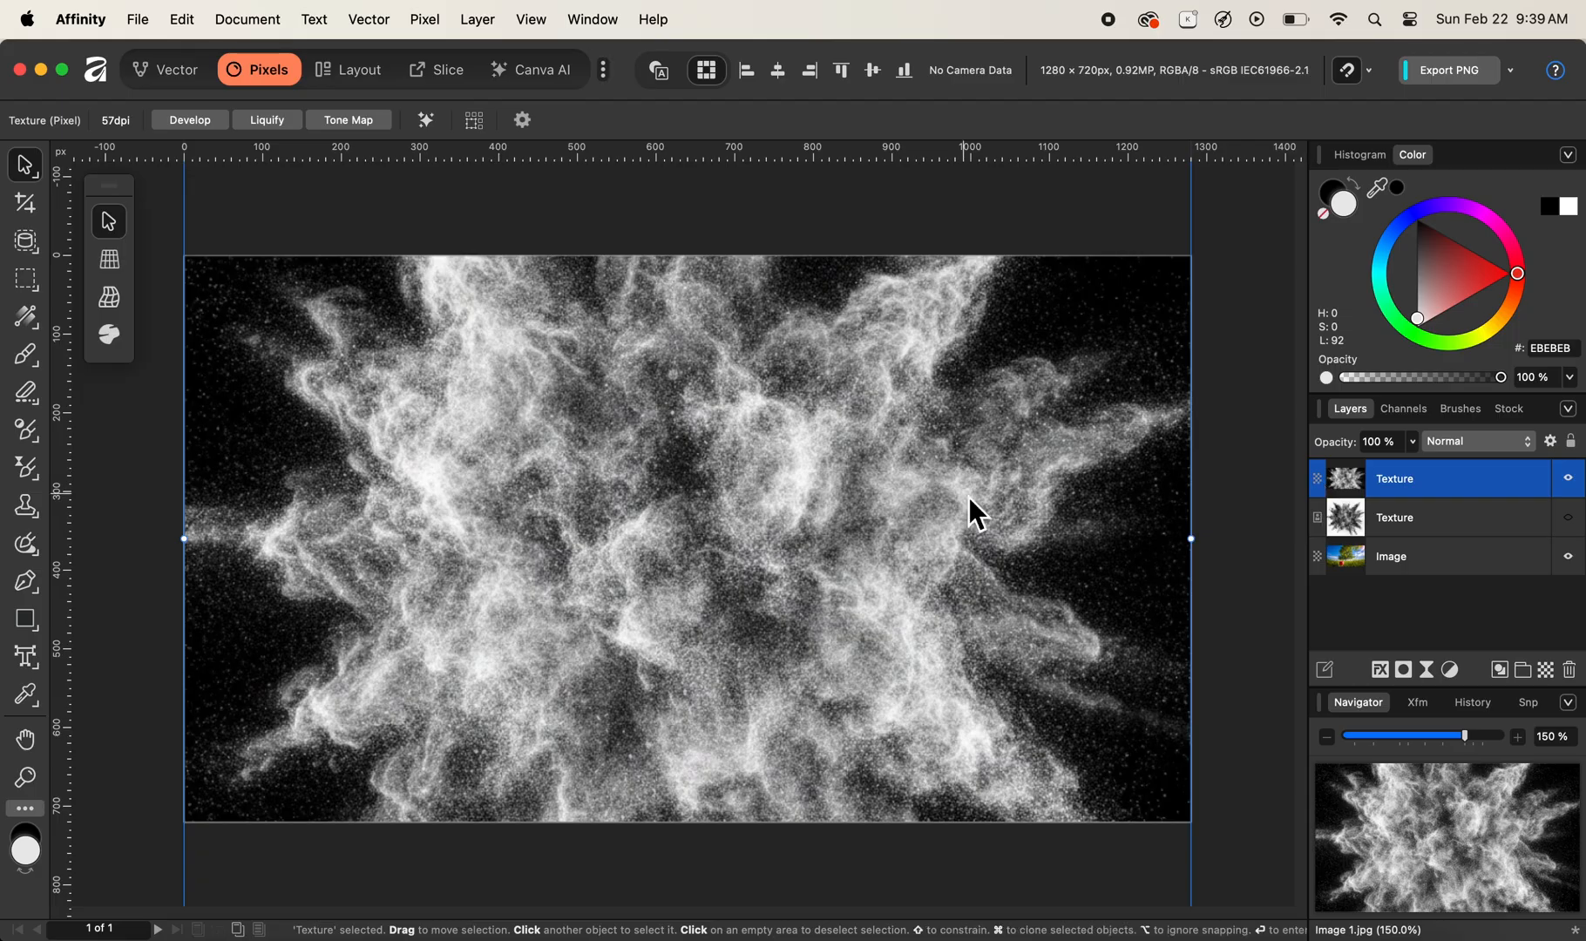
Hide the inverted Texture copy and make the original Texture layer beneath it visible and selected.
left_click(439, 23)
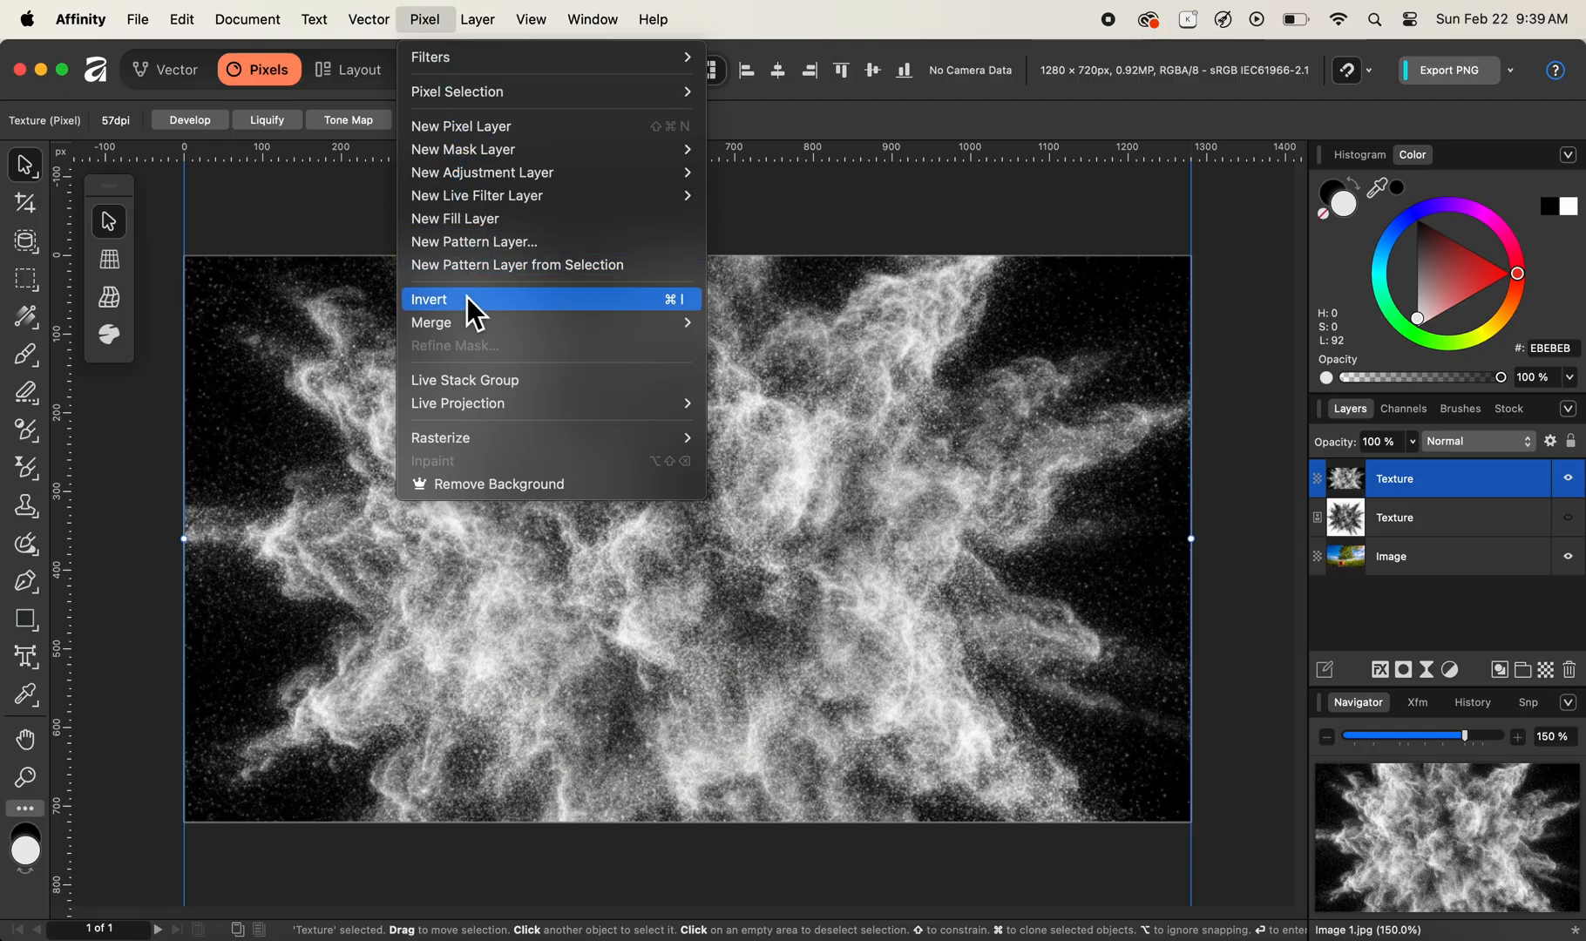
left_click(1371, 485)
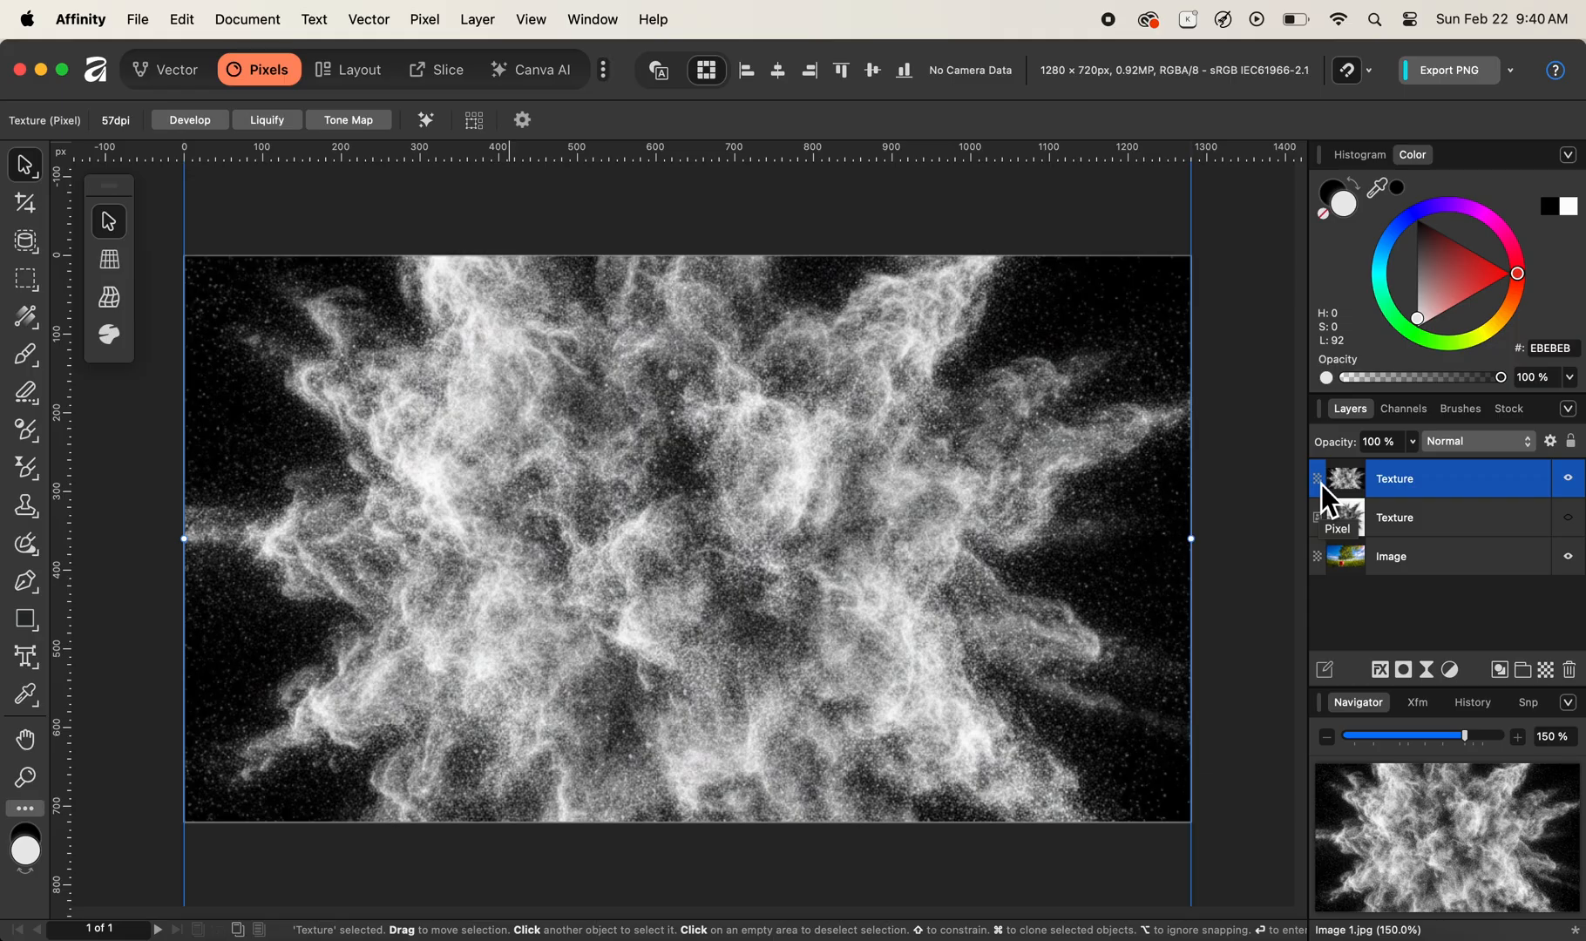
left_click(1570, 480)
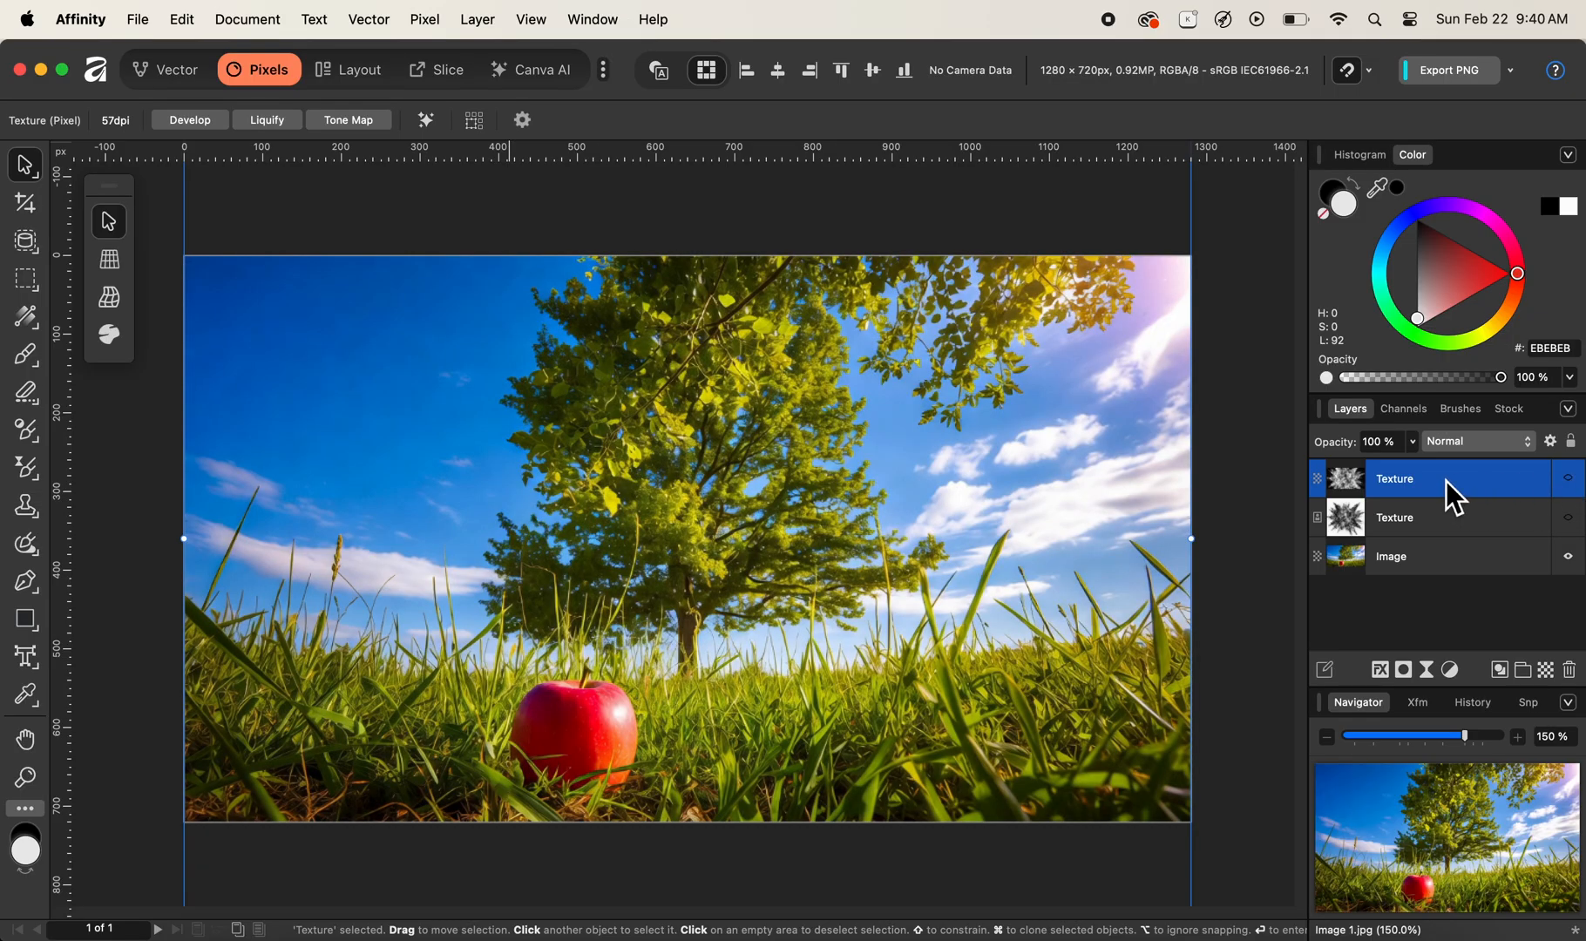
left_click(1569, 520)
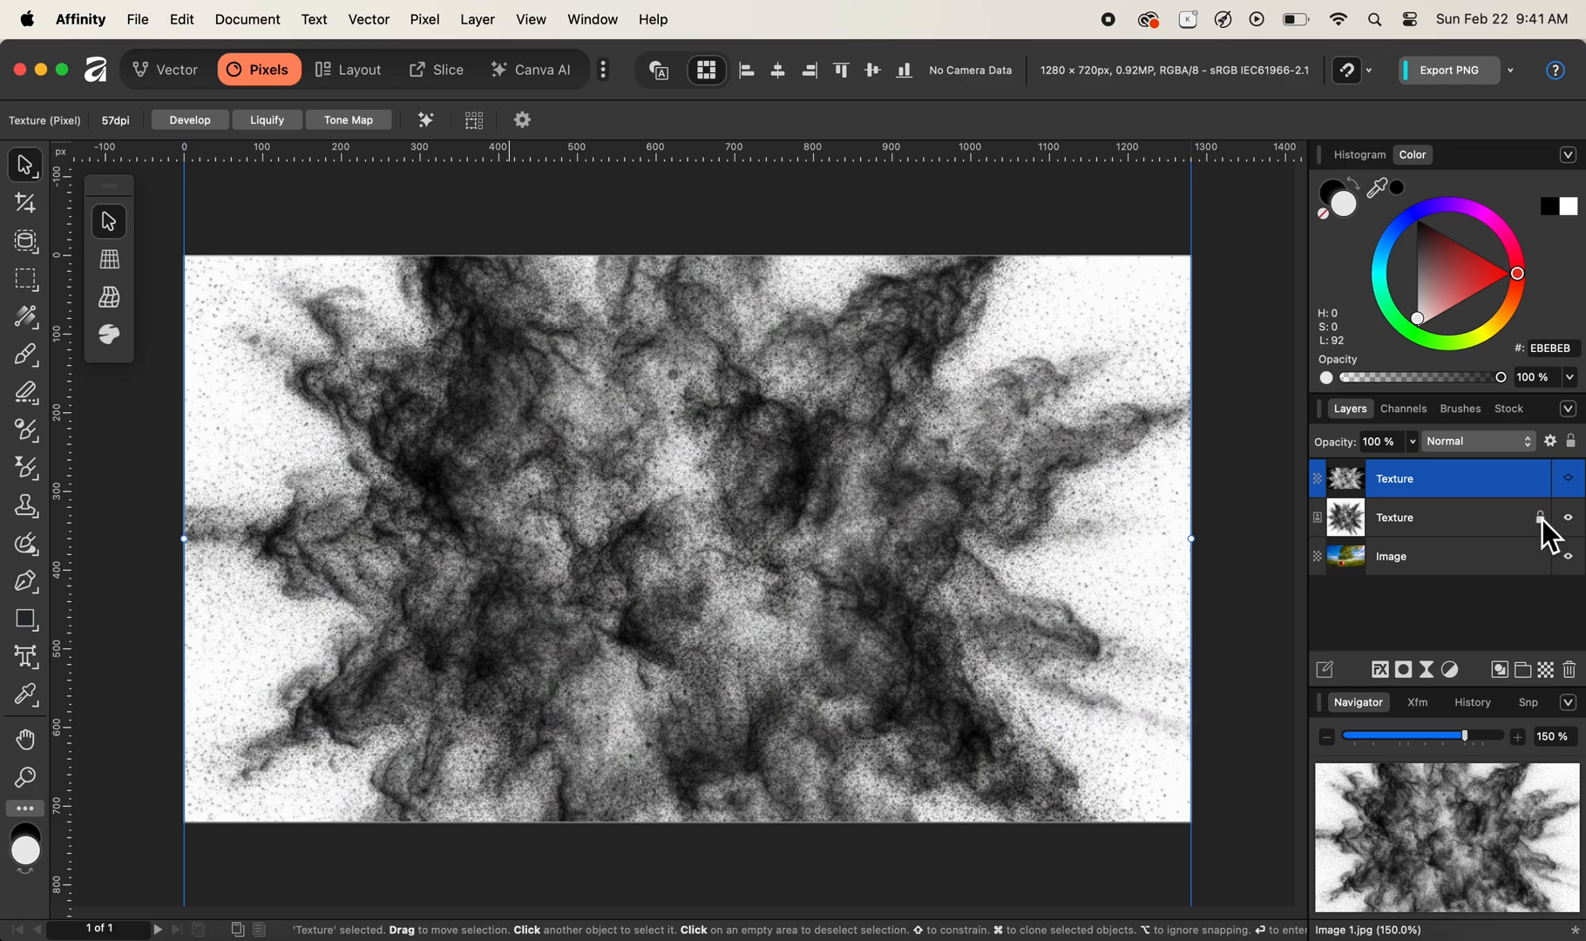
left_click(1408, 526)
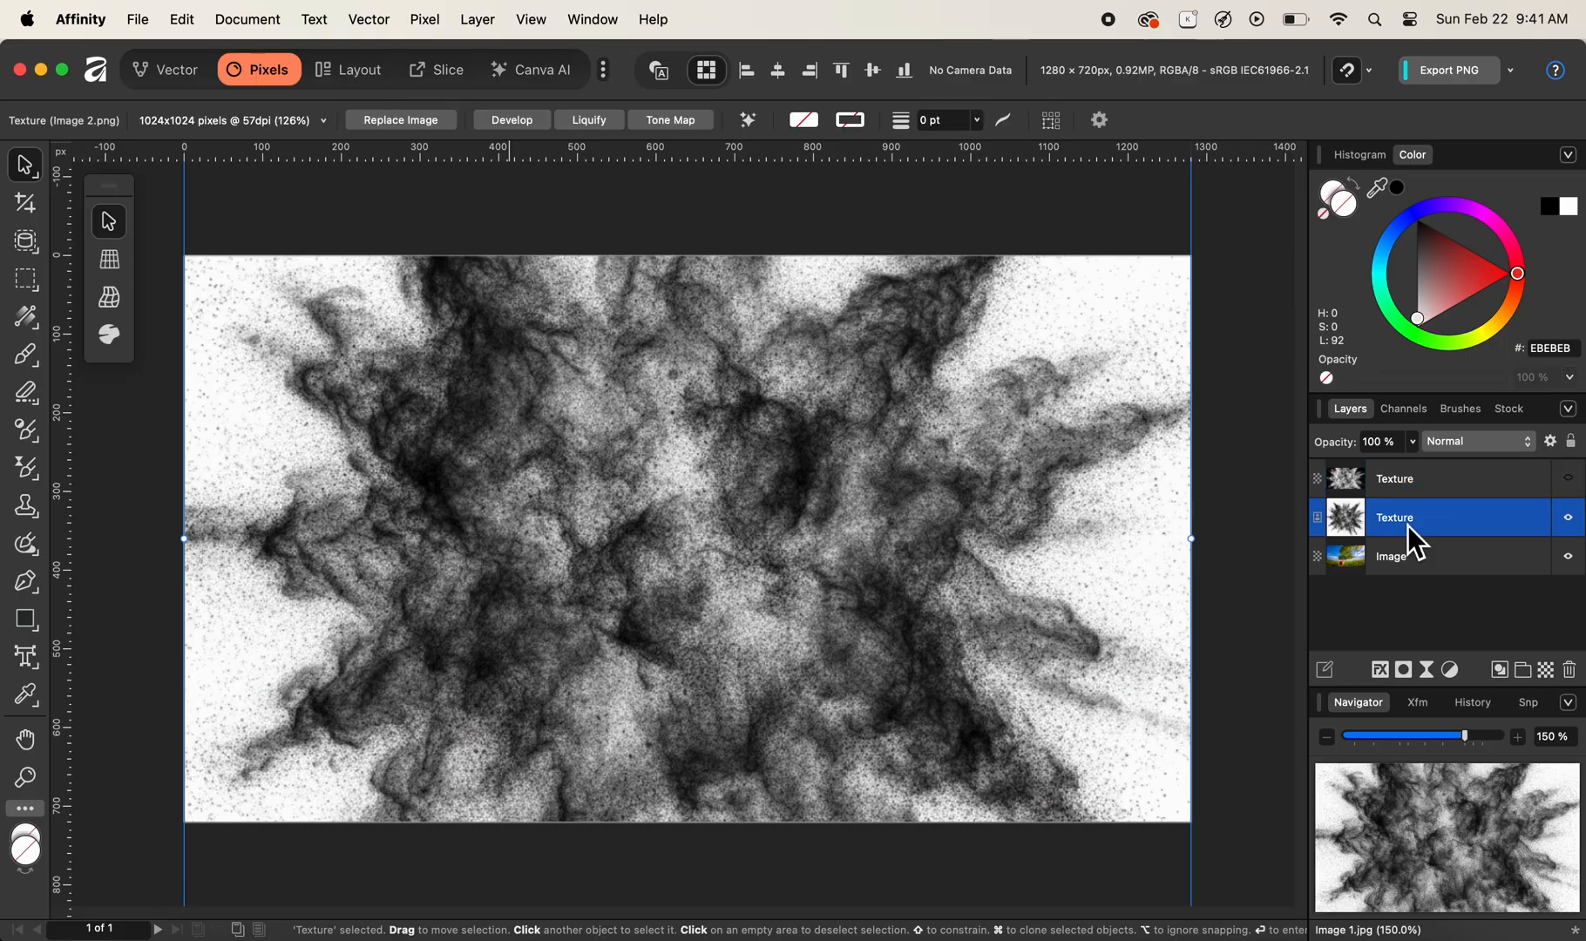
left_click(1450, 445)
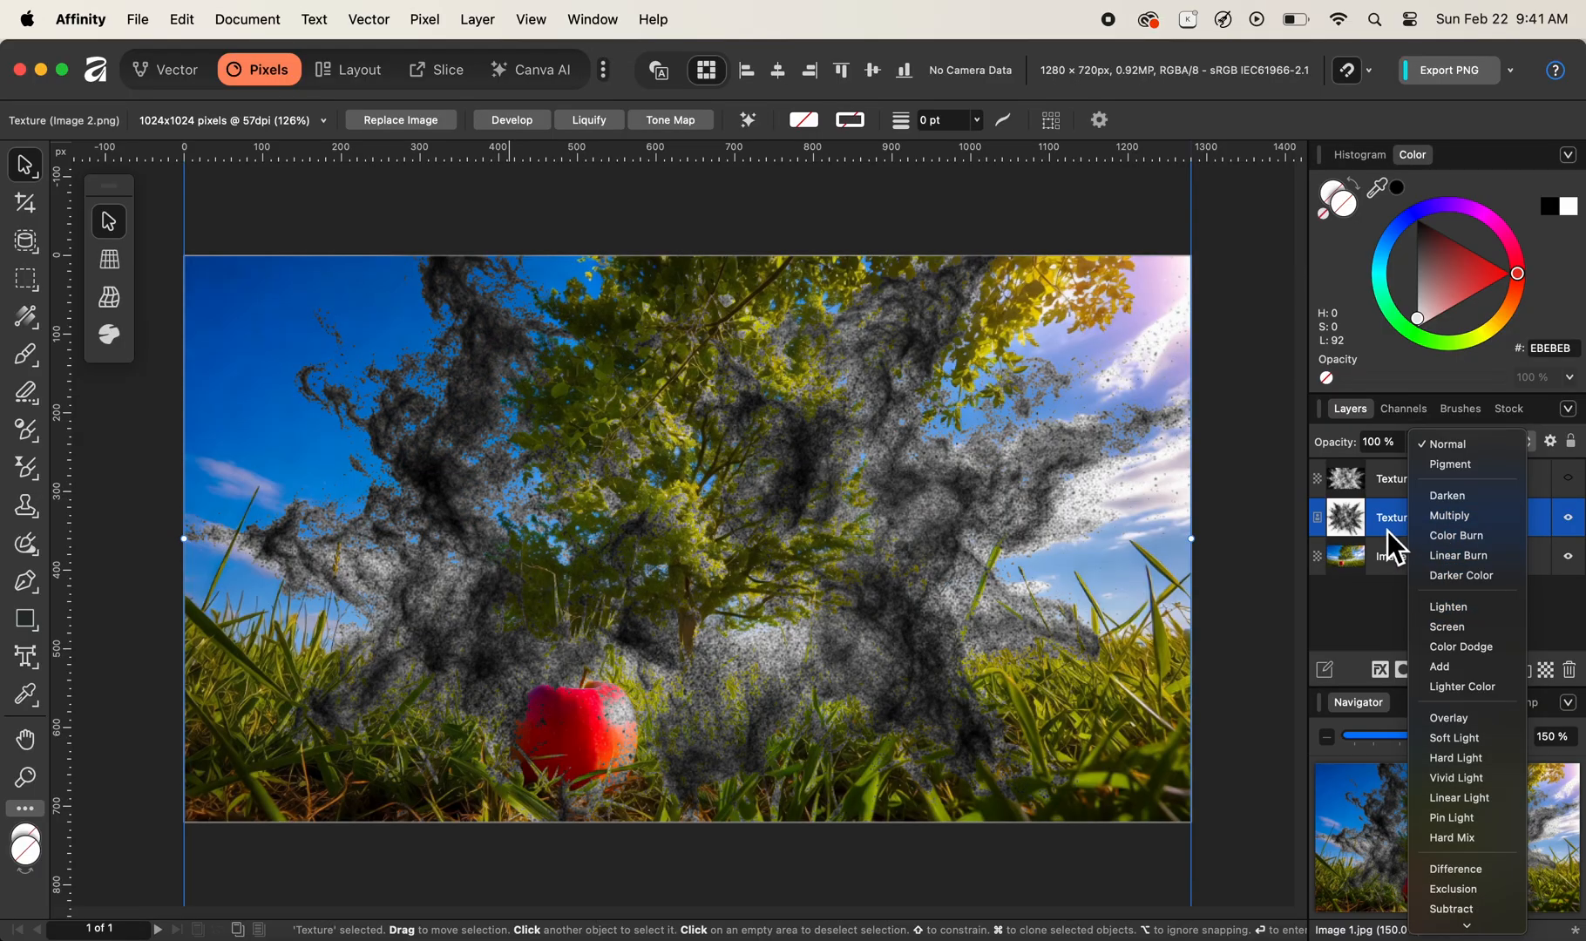
left_click(1386, 528)
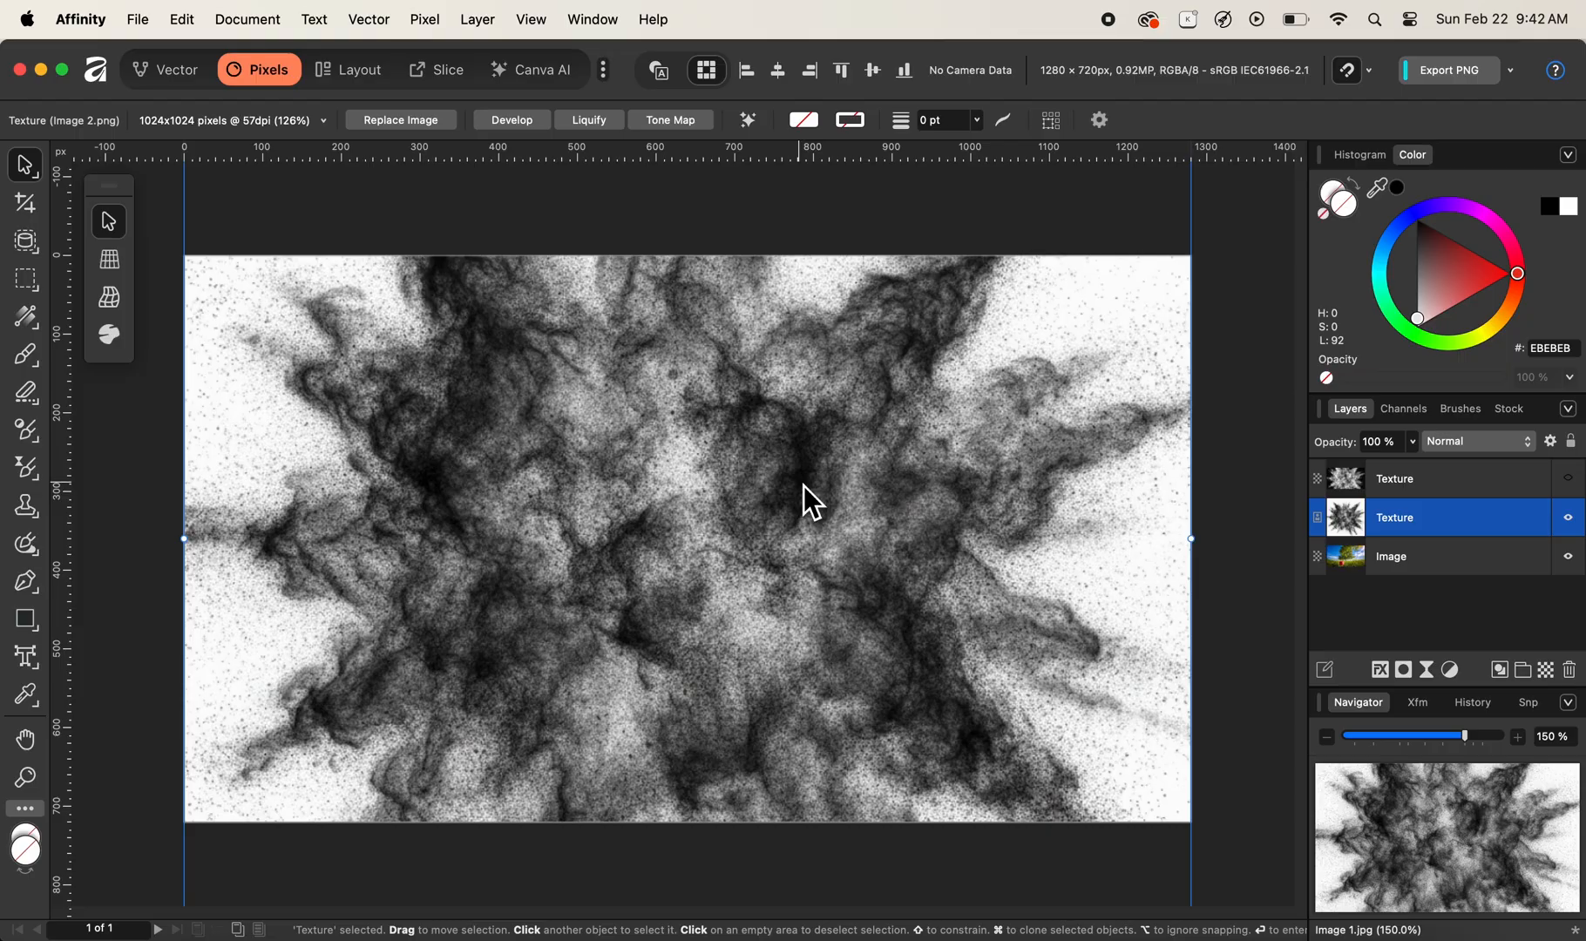
Add an Invert adjustment layer and nest it inside the original Texture layer.
left_click(427, 22)
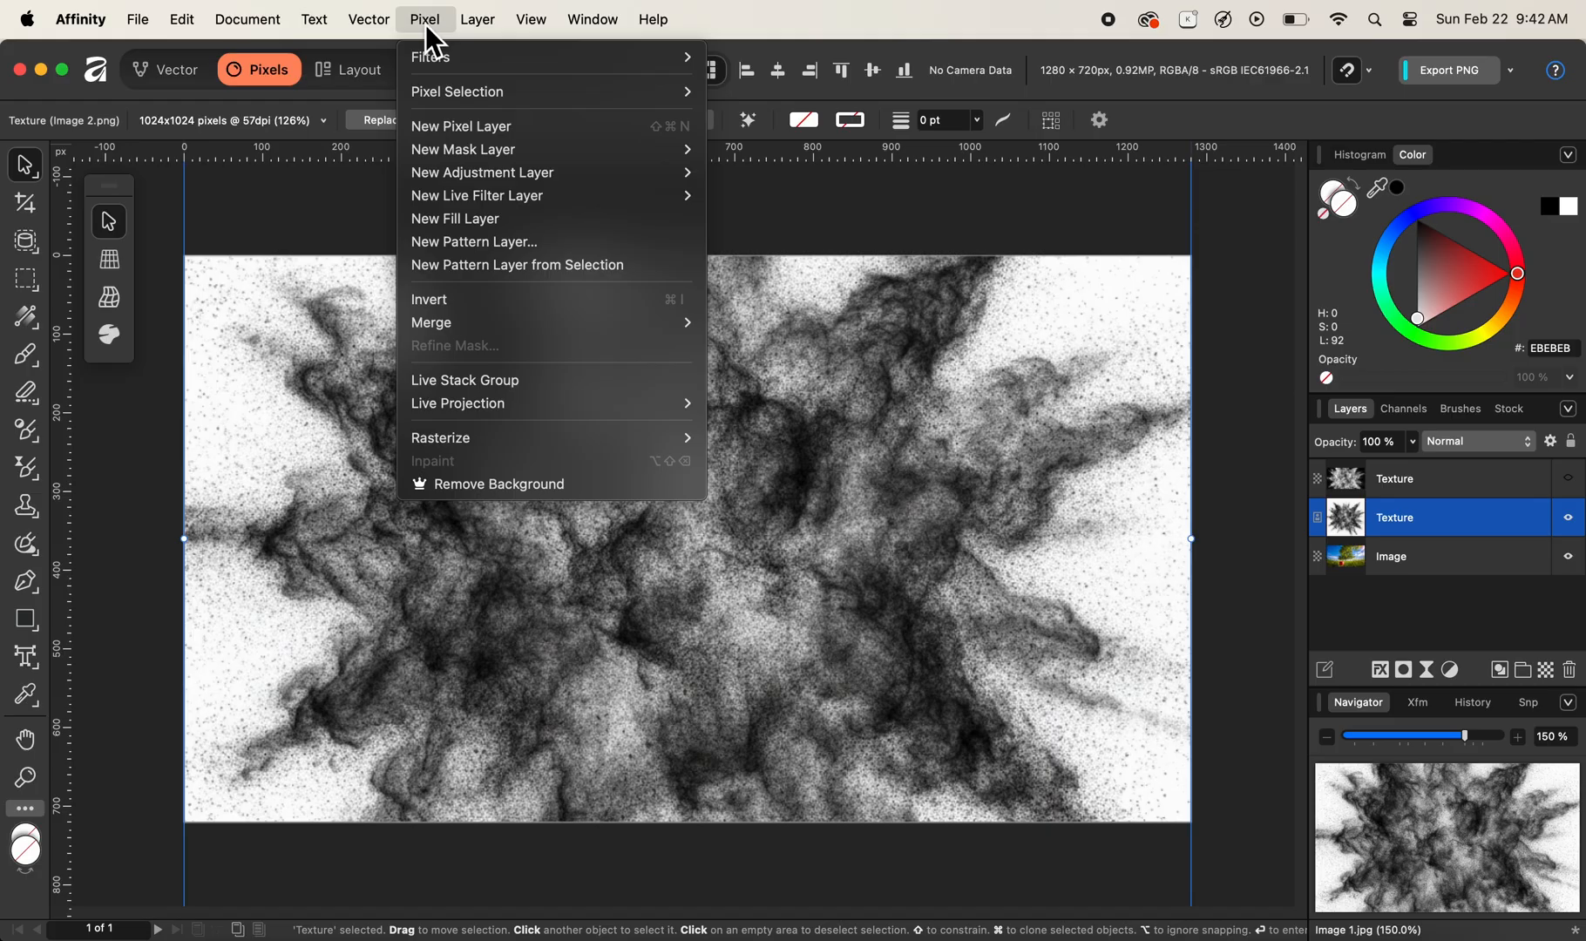
mouse_move(486, 178)
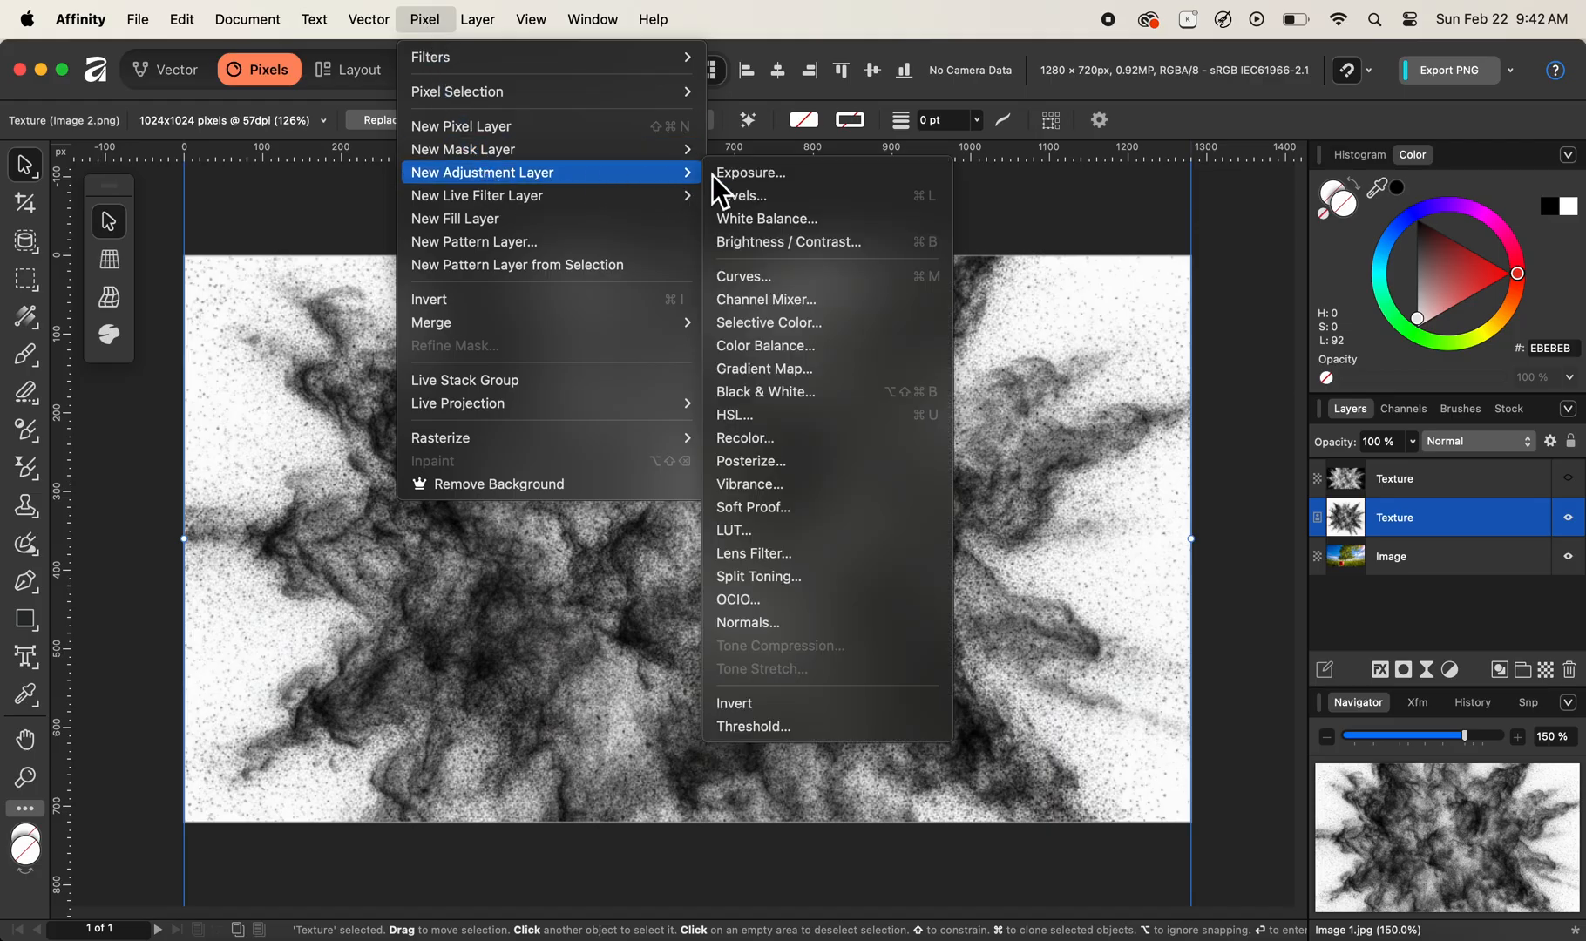
left_click(762, 703)
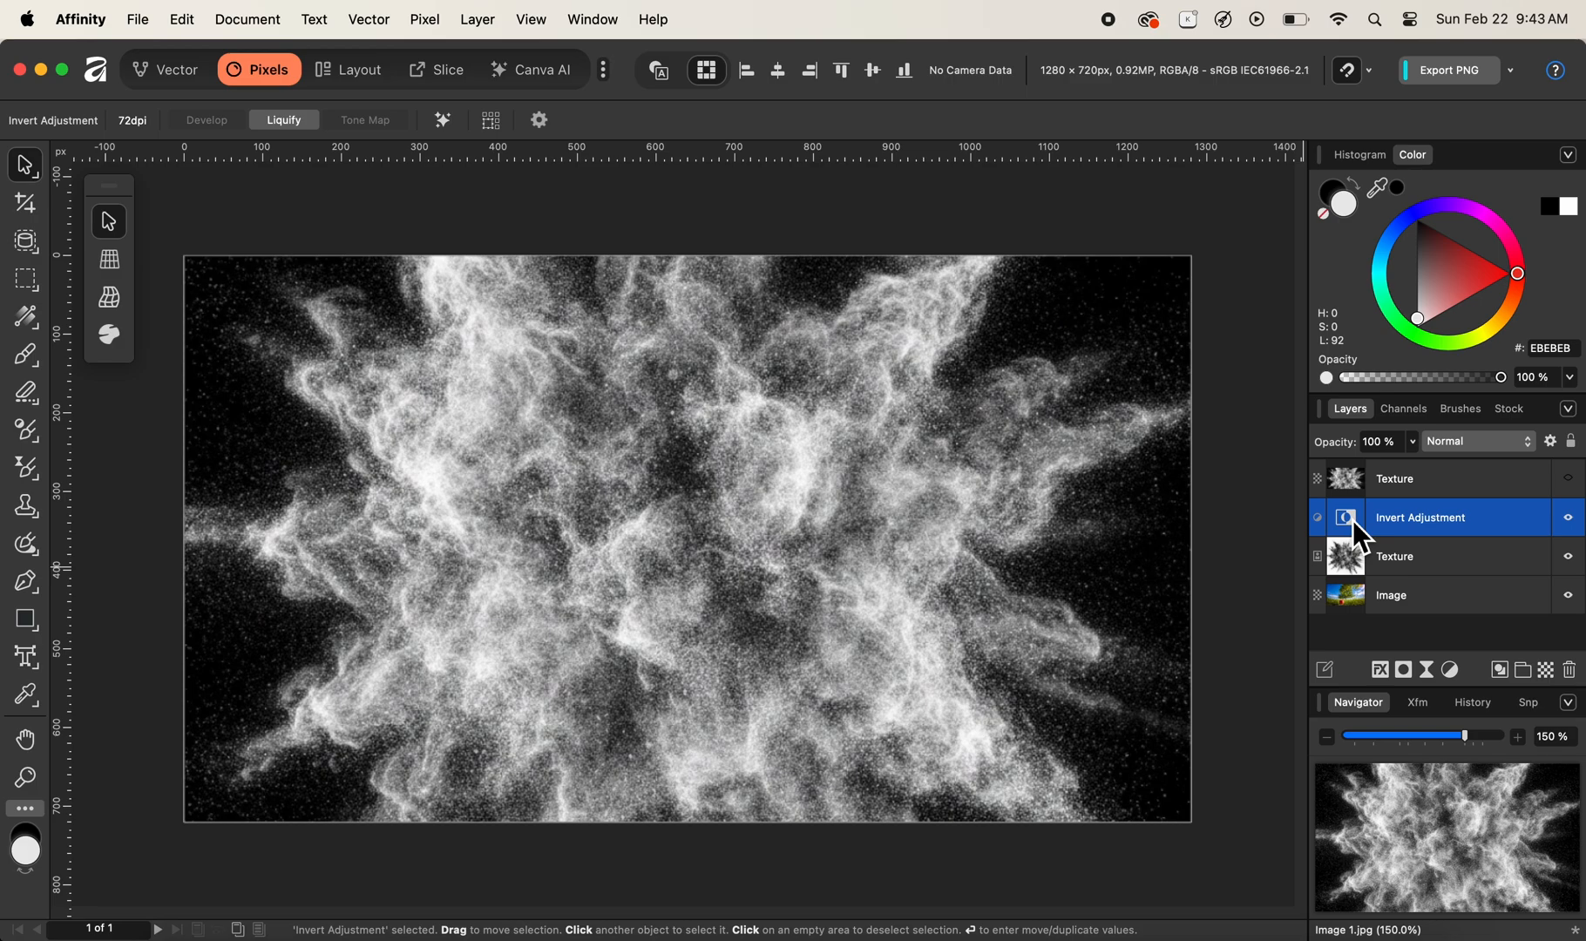
left_click_drag(1353, 521, 1356, 561)
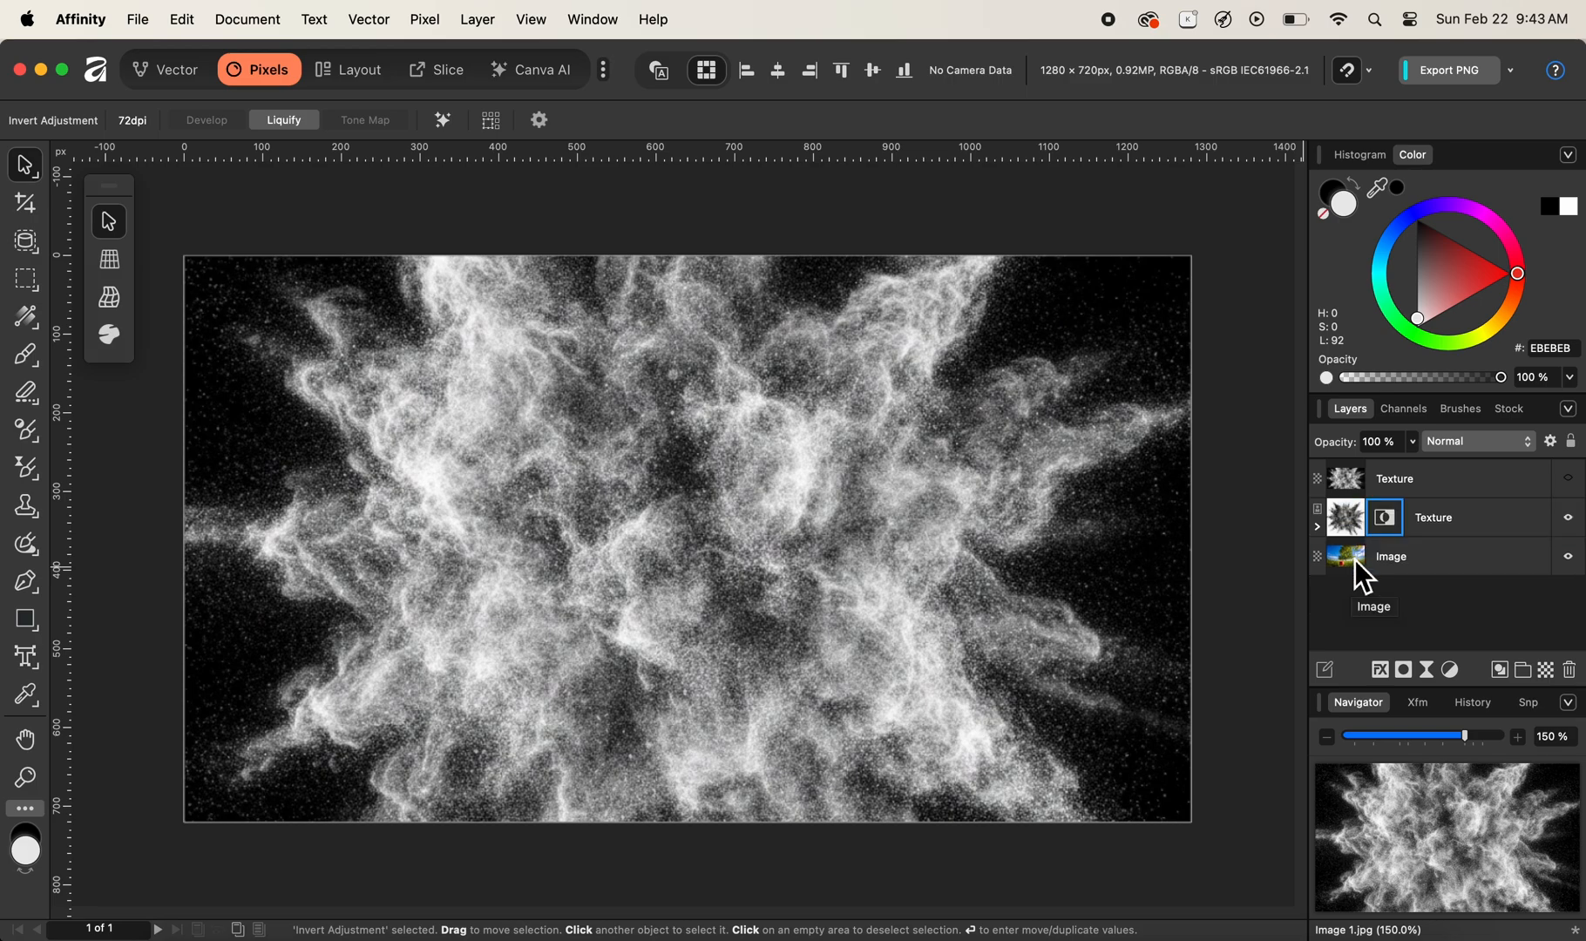
left_click(1319, 529)
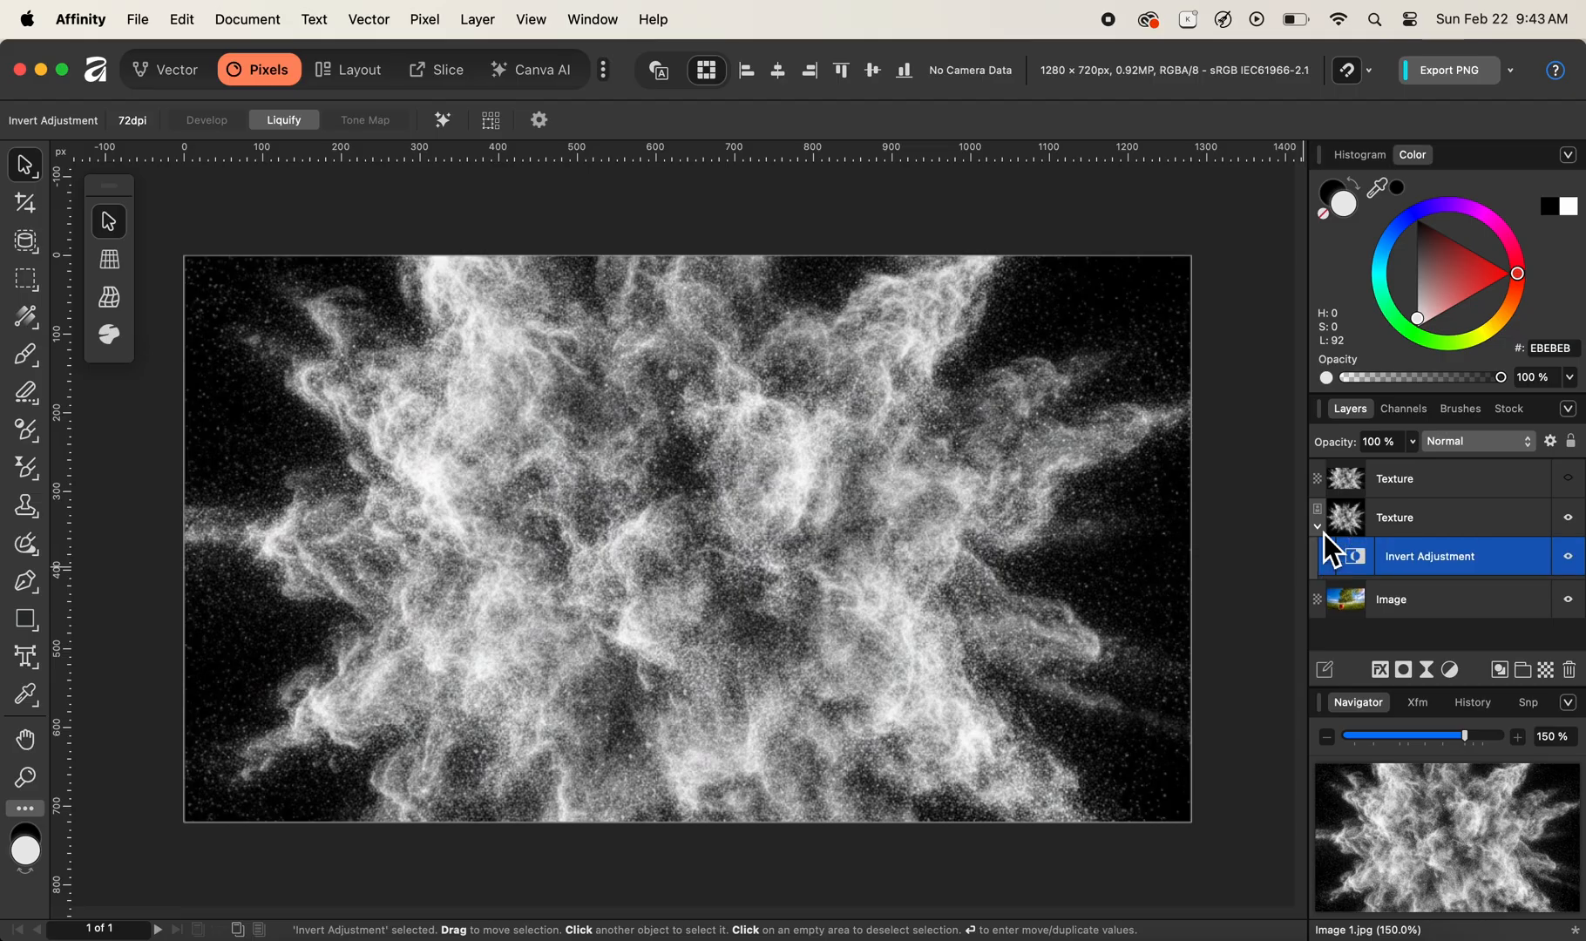
Set the original Texture layer's blend mode to Screen and its opacity to 44%.
left_click(1391, 530)
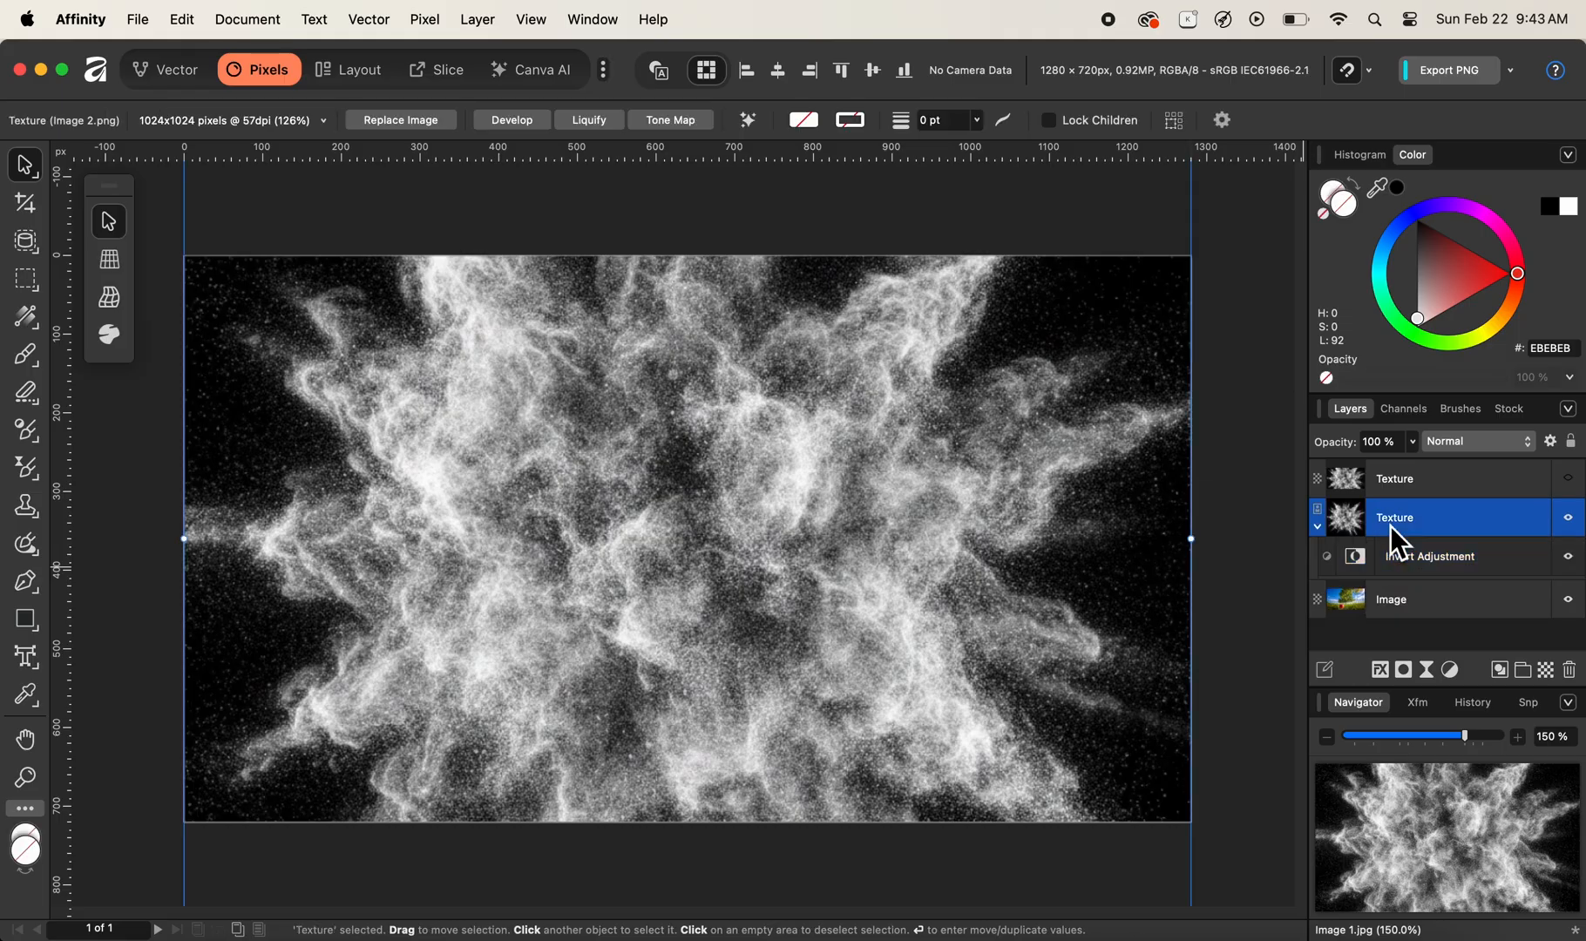
left_click(1470, 444)
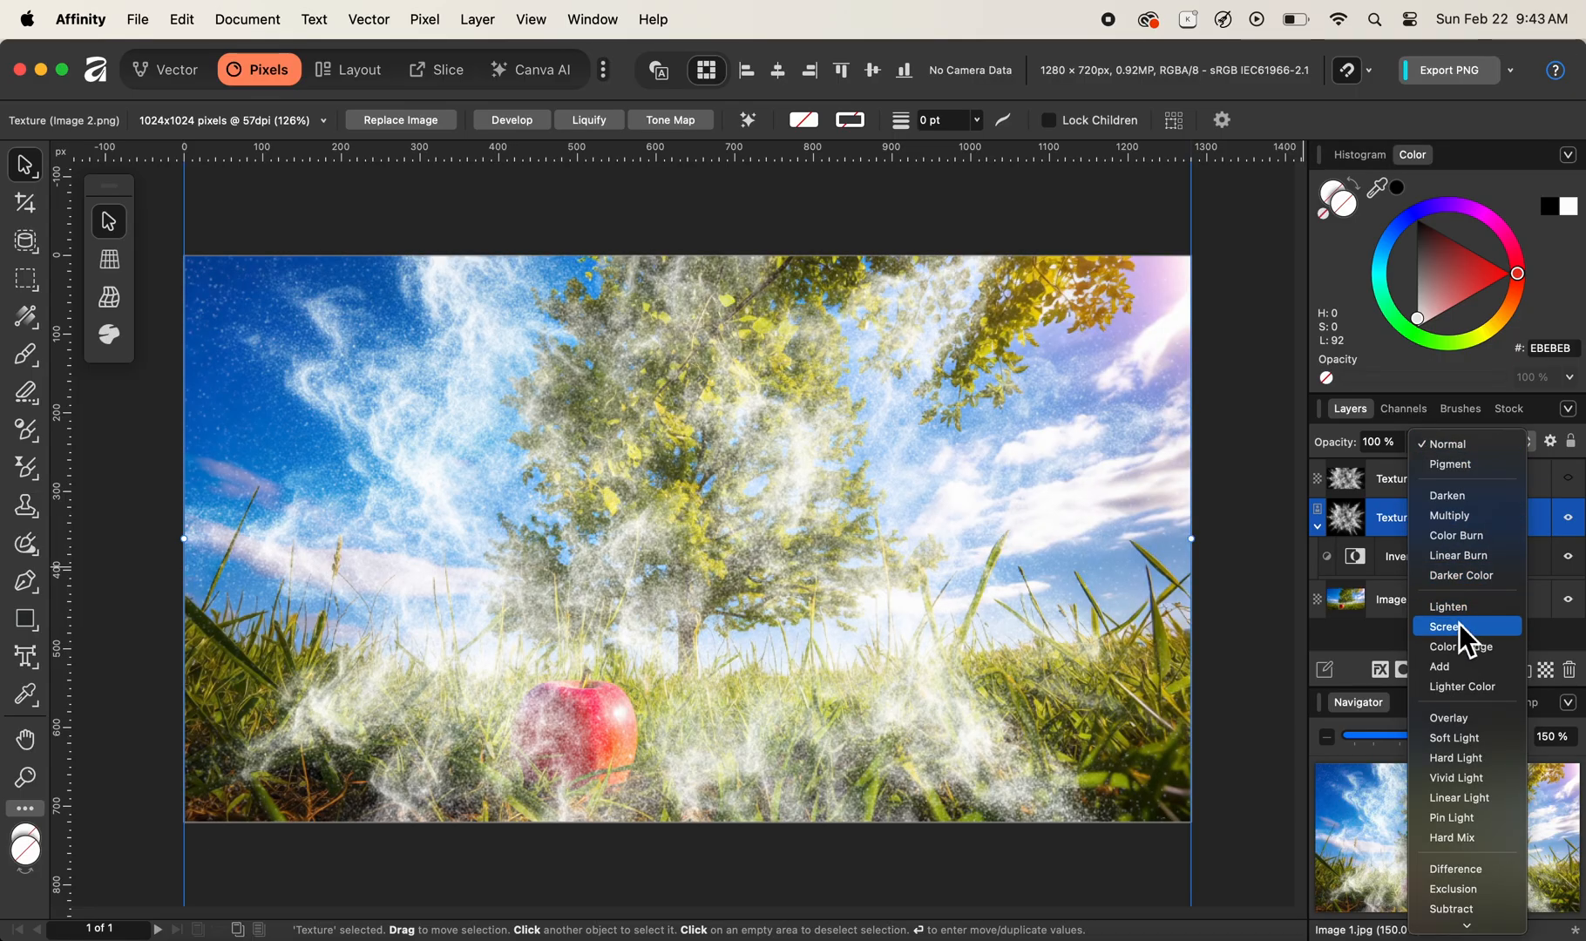
left_click(1459, 625)
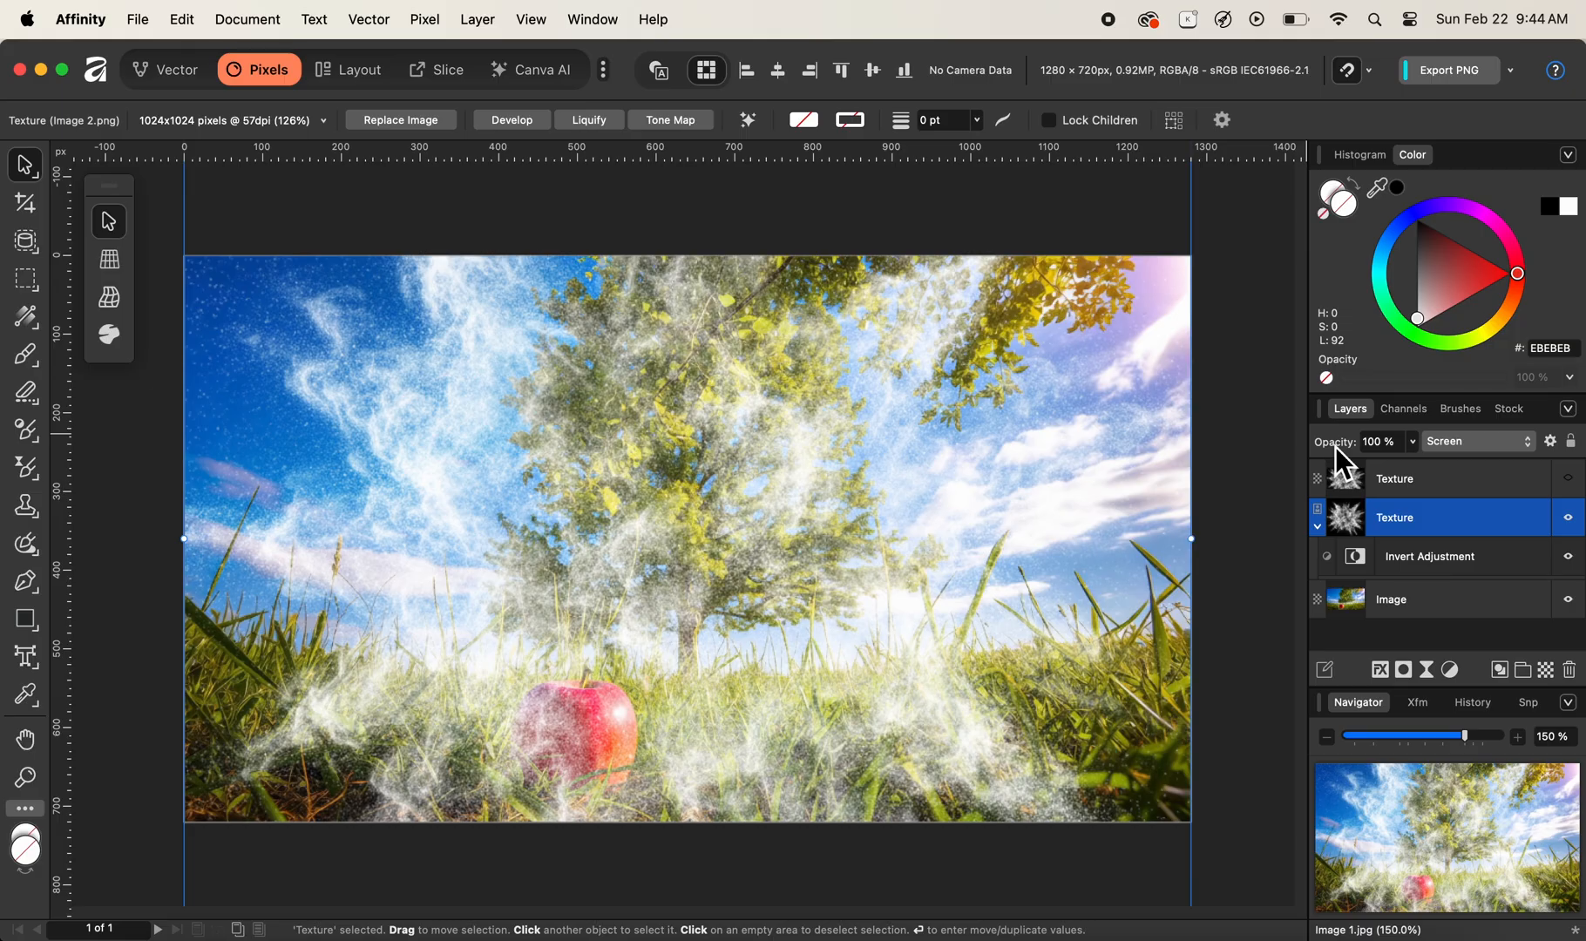
left_click_drag(1336, 448, 1278, 446)
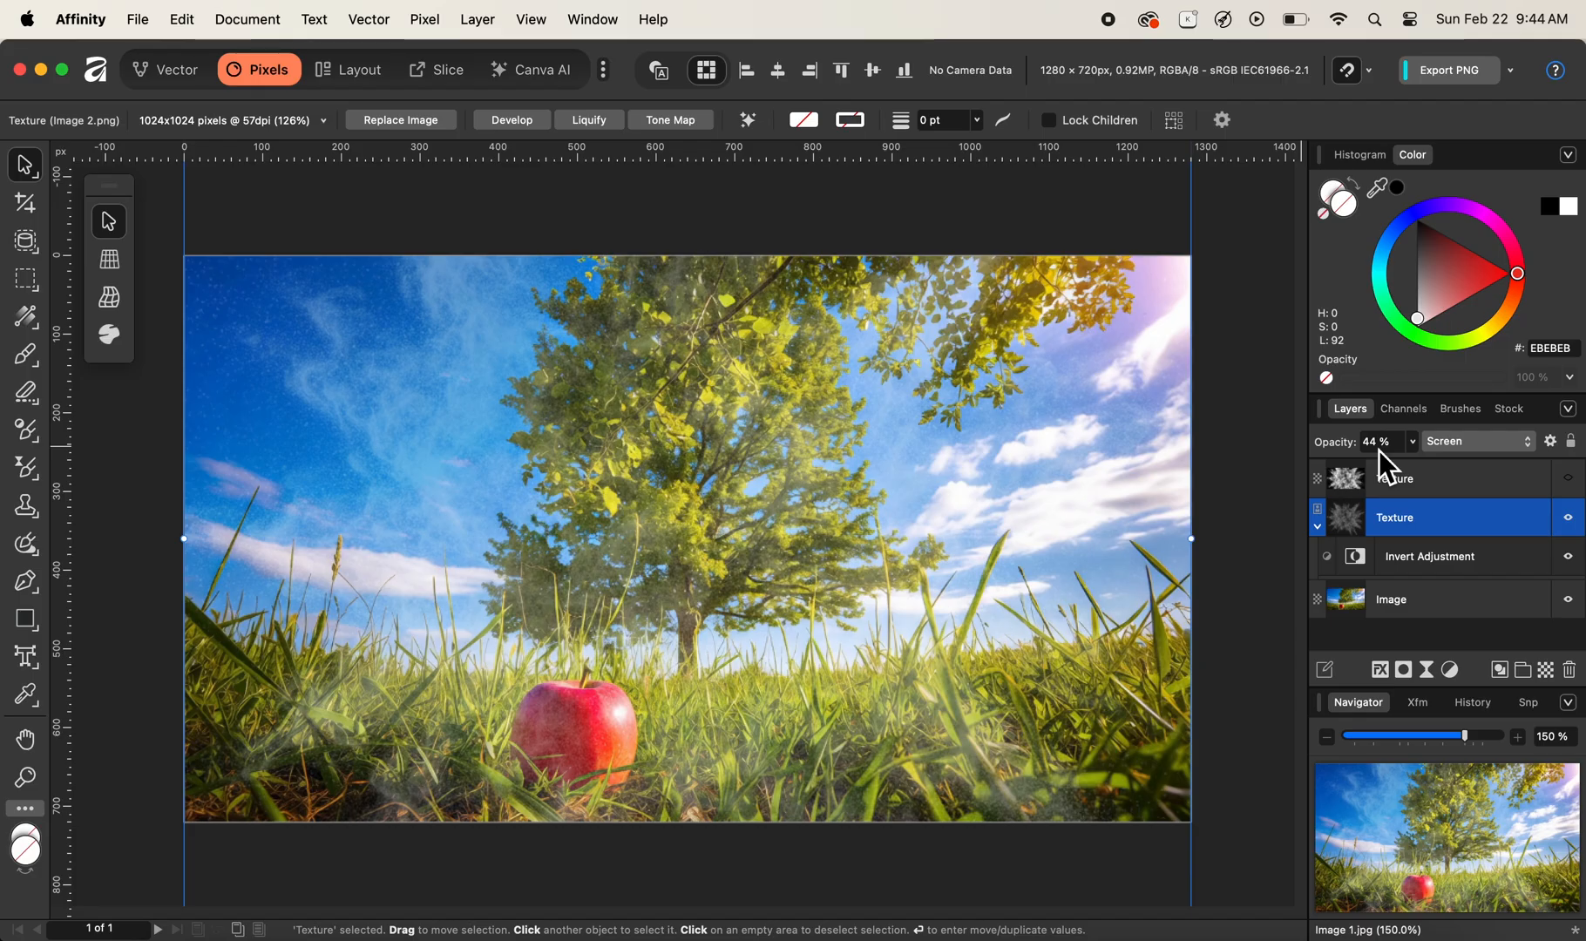
In the Texture layer's source blend range, lower the 100% input point to 16% output and move the starting point inward at full output.
left_click(1553, 443)
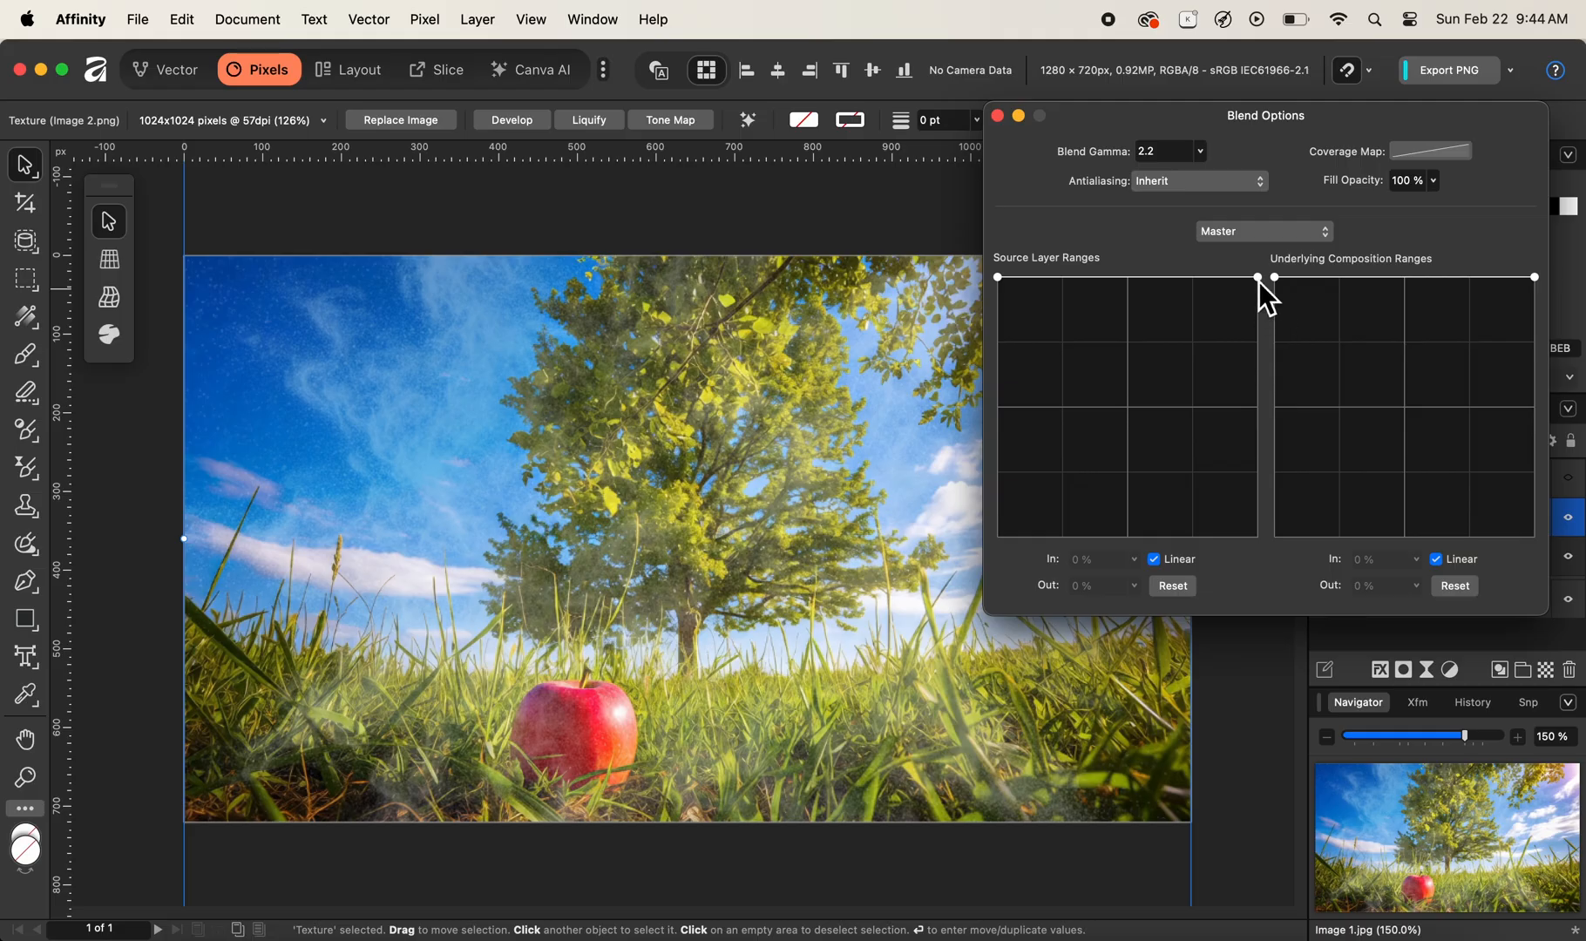
left_click_drag(1259, 282, 1291, 462)
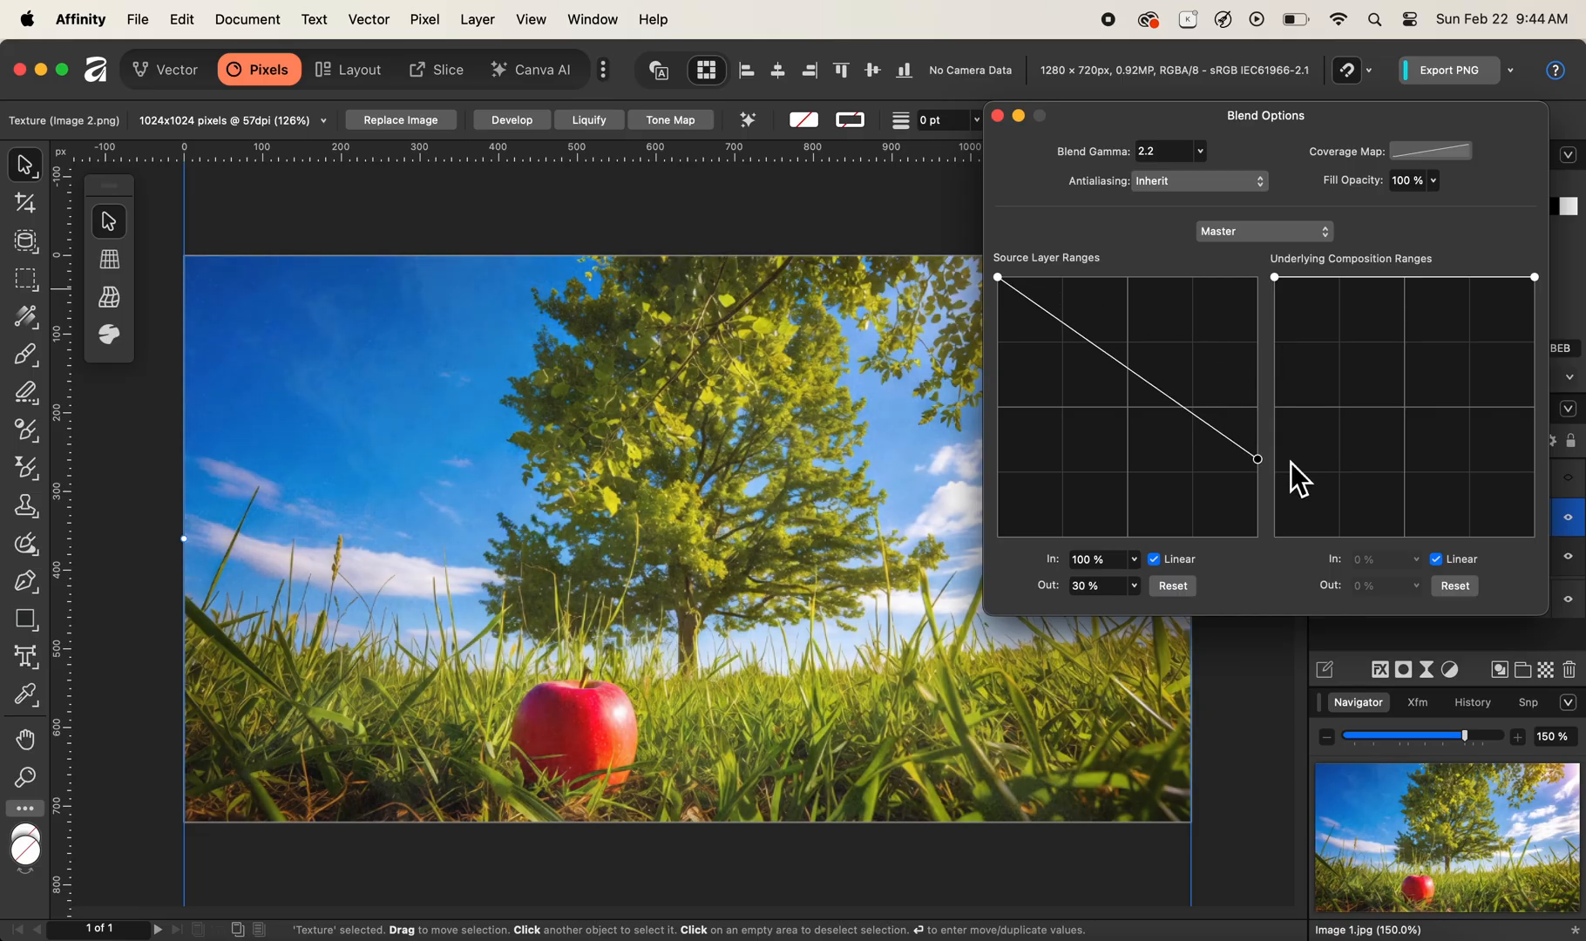
left_click_drag(1004, 279, 1063, 262)
left_click_drag(1259, 461, 1274, 498)
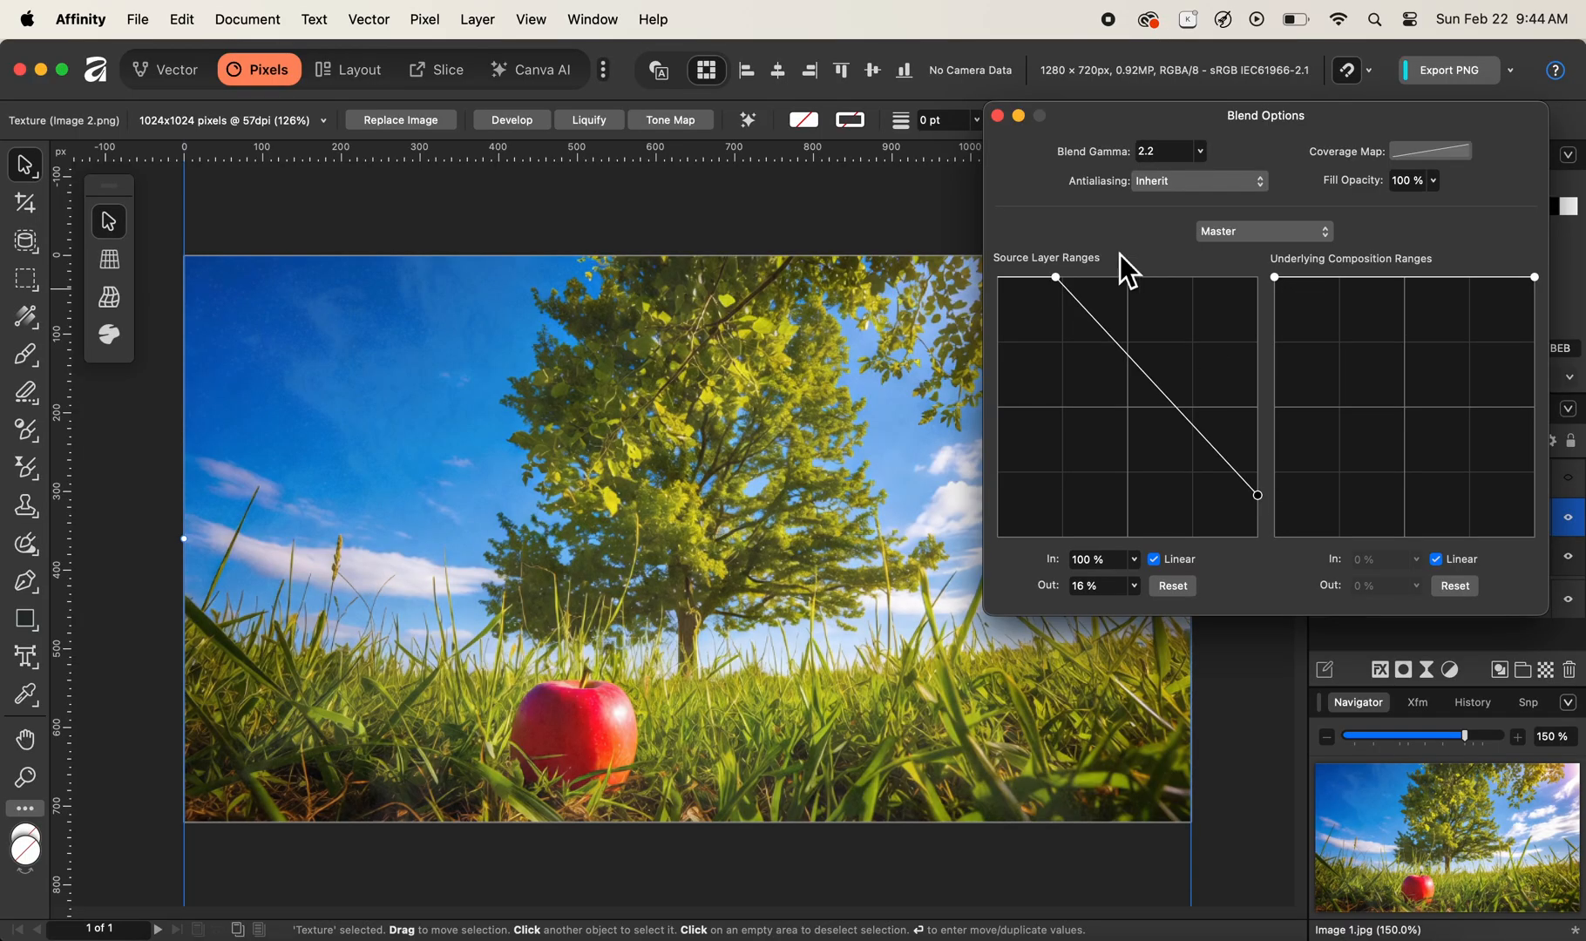
left_click(998, 116)
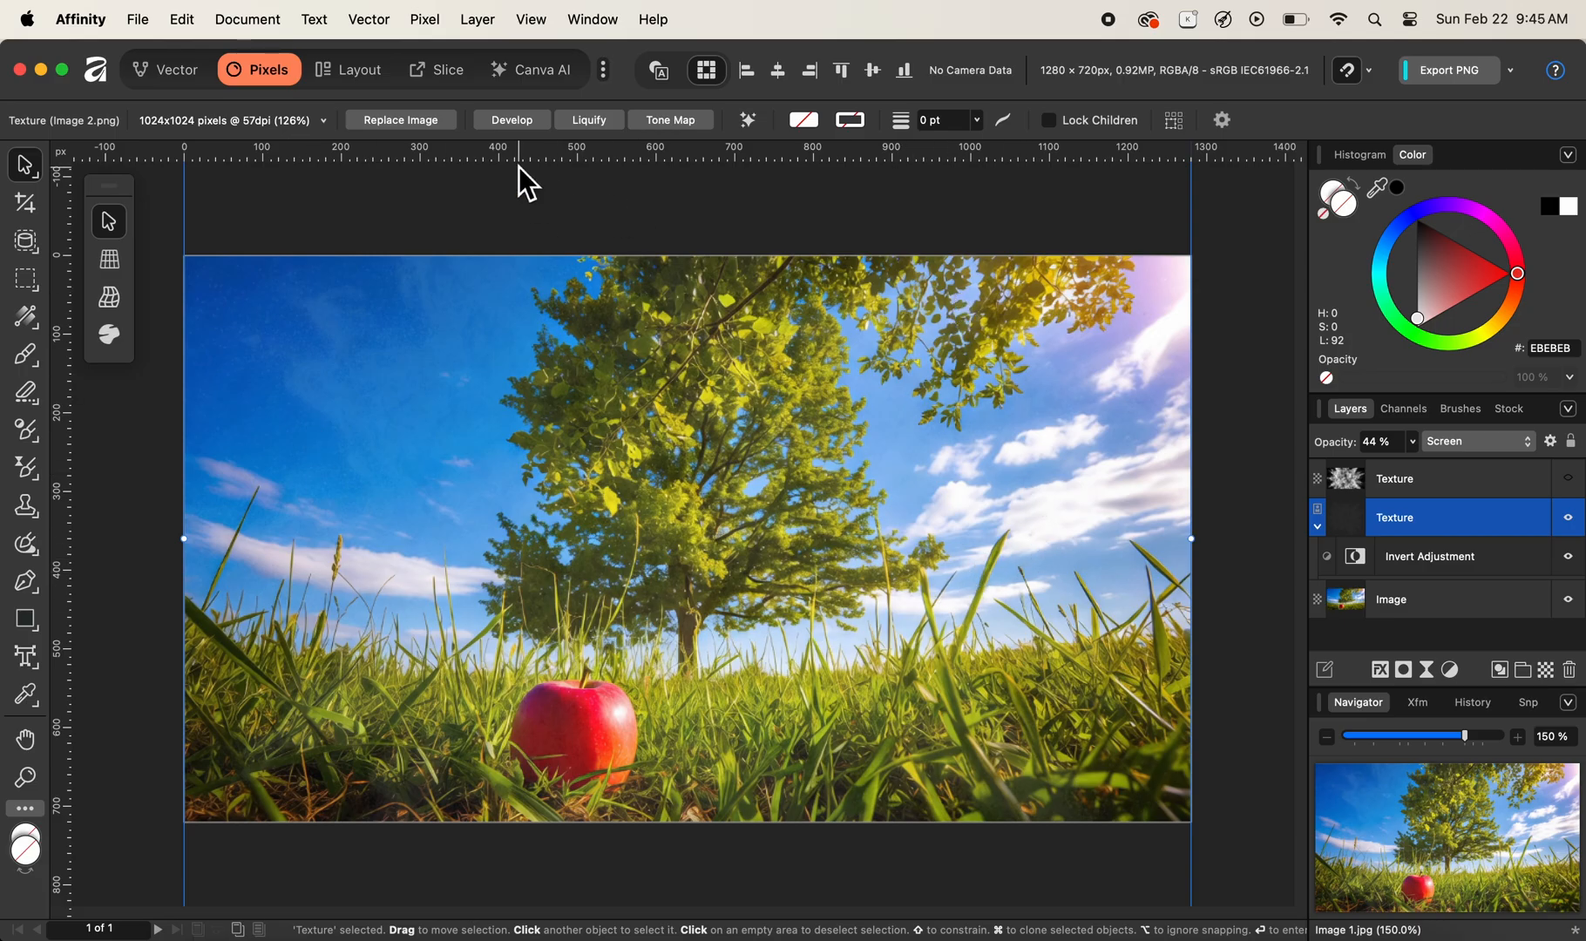
Add a Recolor adjustment layer and nest it inside the original Texture layer with the Invert adjustment.
left_click(428, 20)
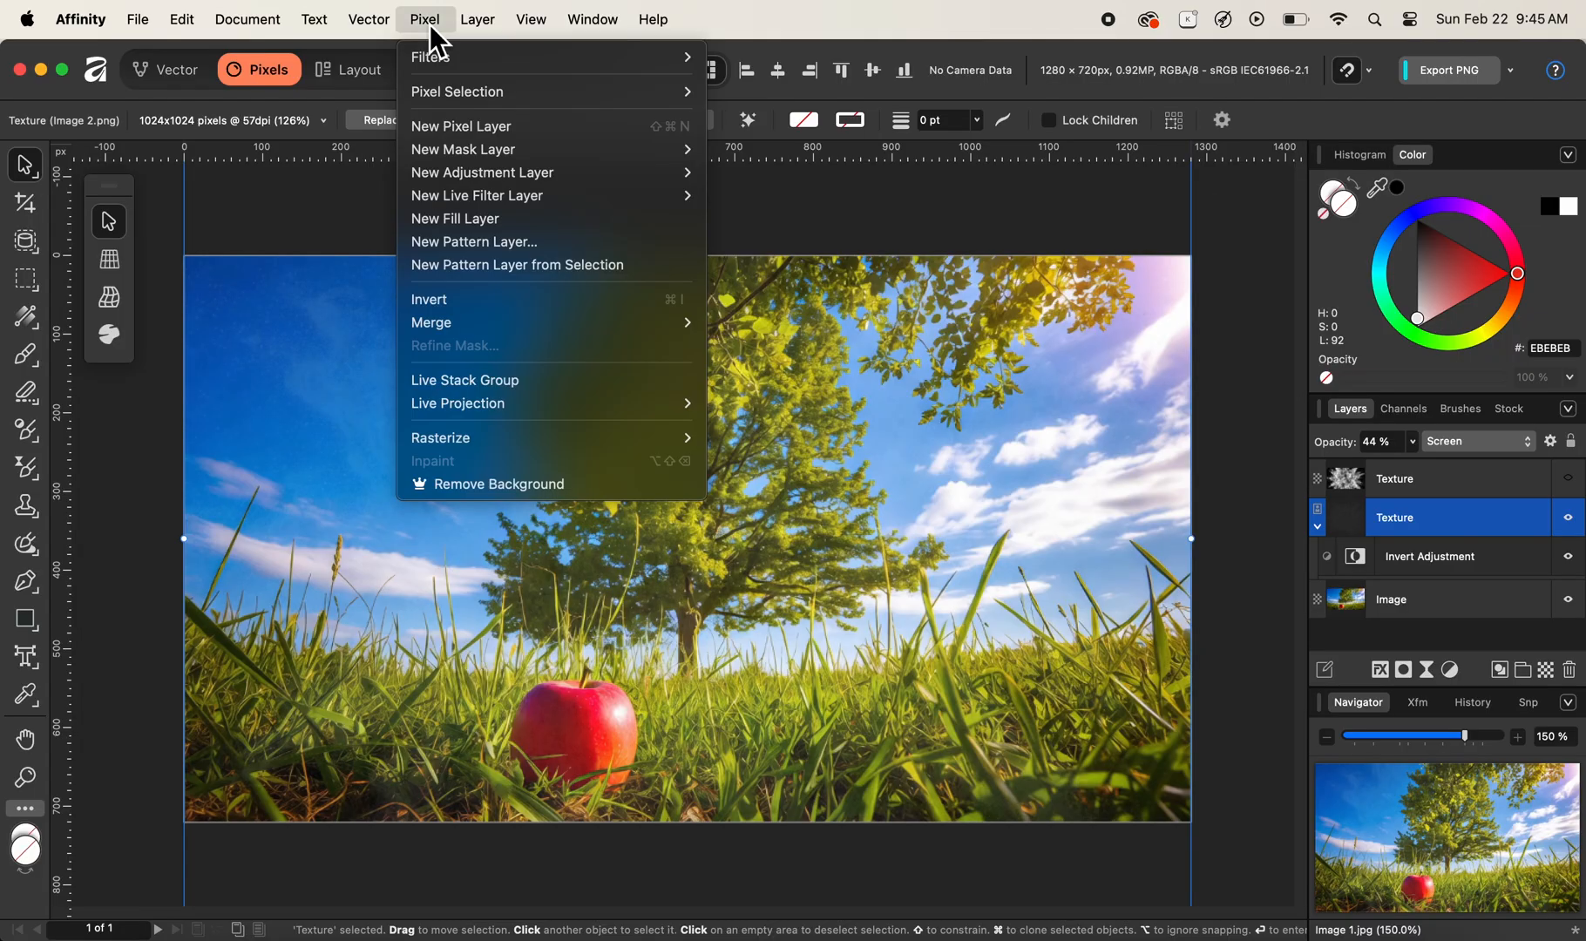
mouse_move(481, 179)
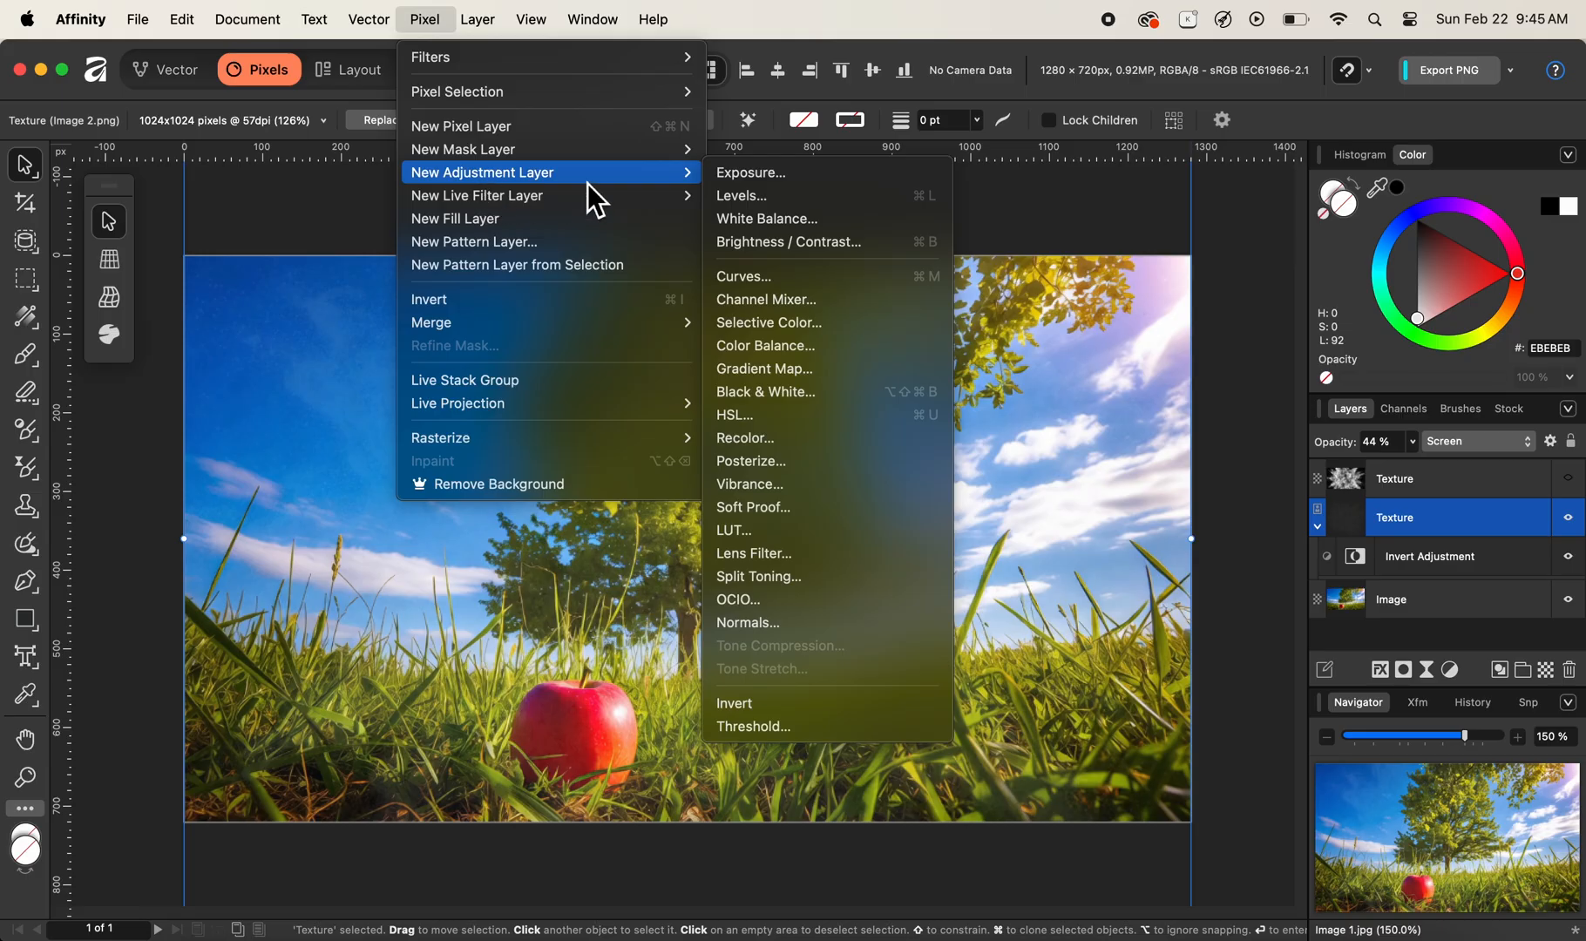
left_click(795, 444)
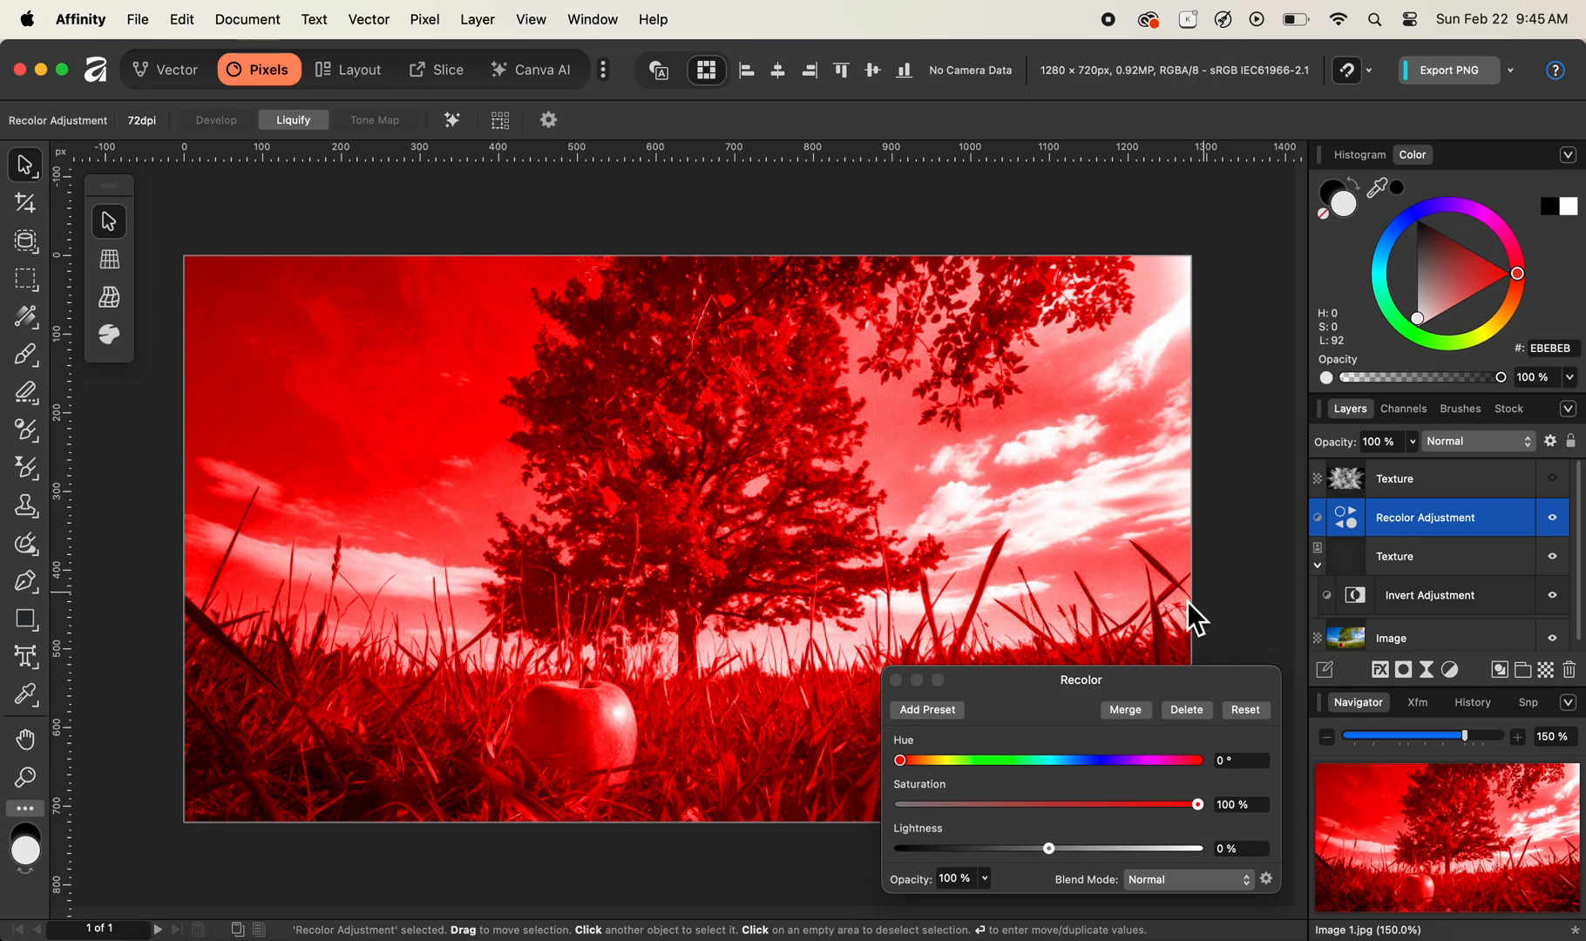
left_click(901, 685)
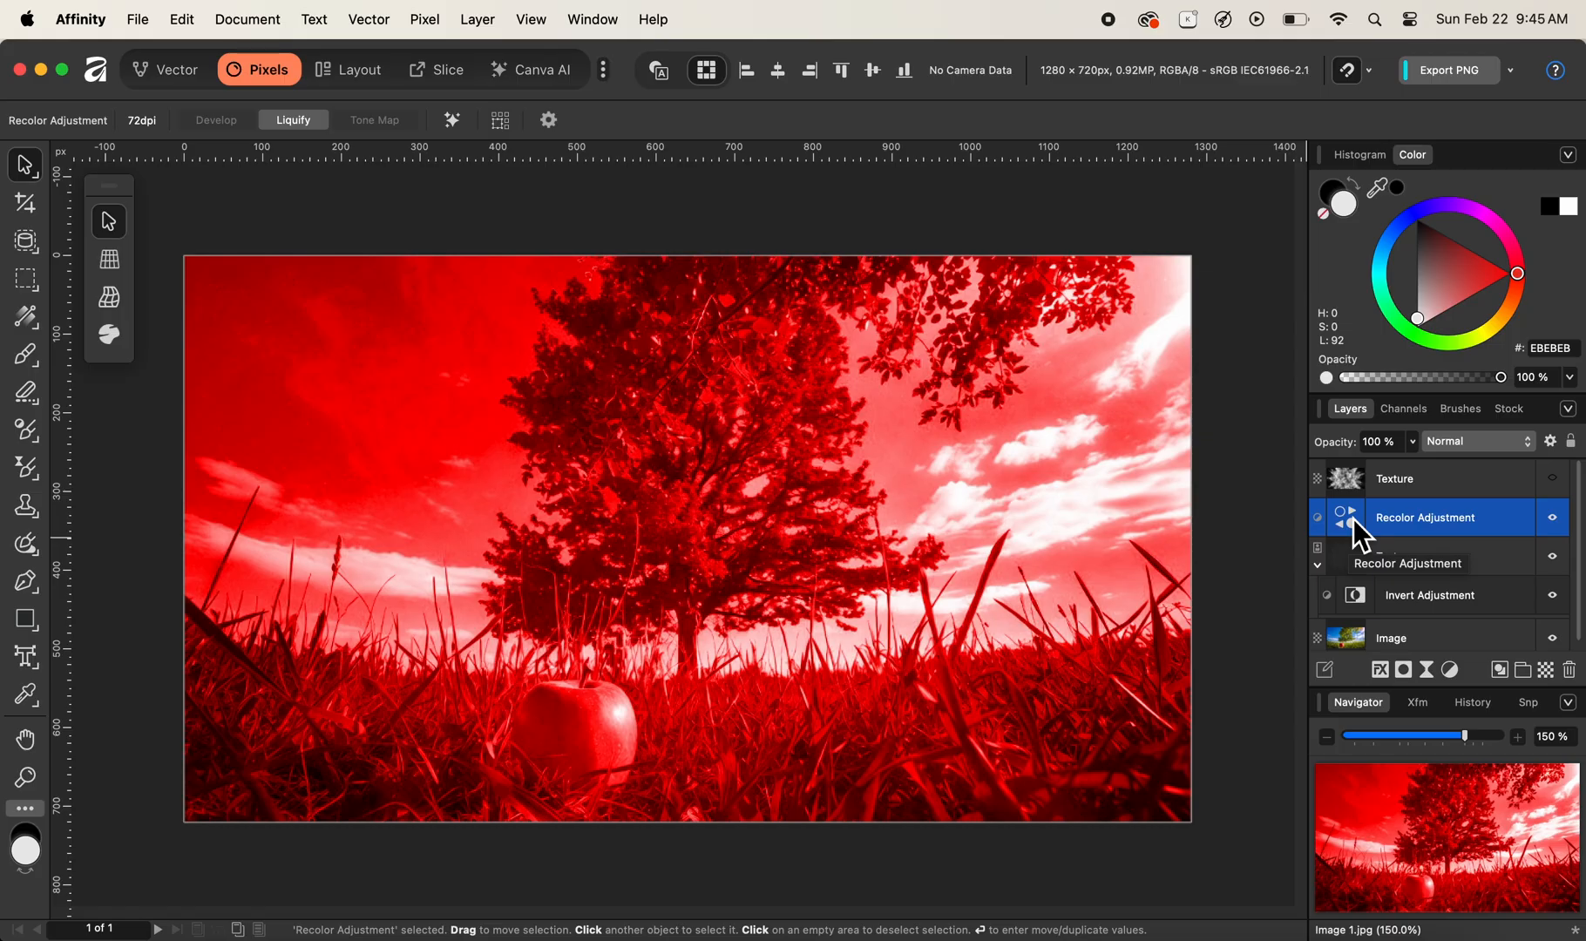
left_click_drag(1354, 519, 1354, 561)
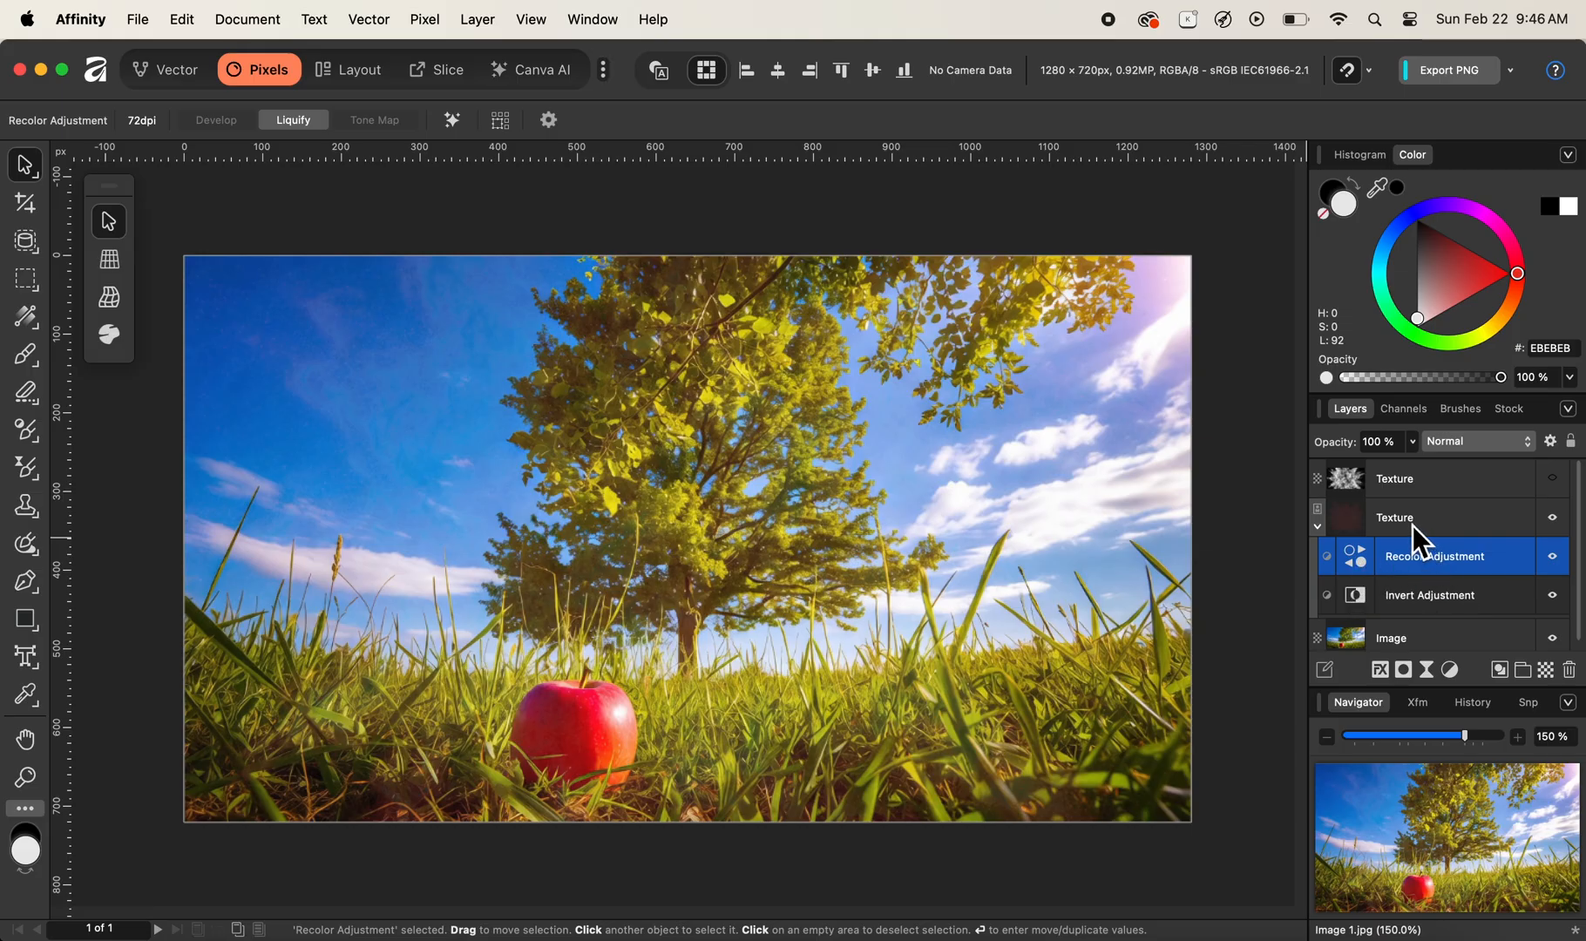
Set the Recolor adjustment's hue to 120.9° green and reduce its lightness slightly.
double_click(1366, 561)
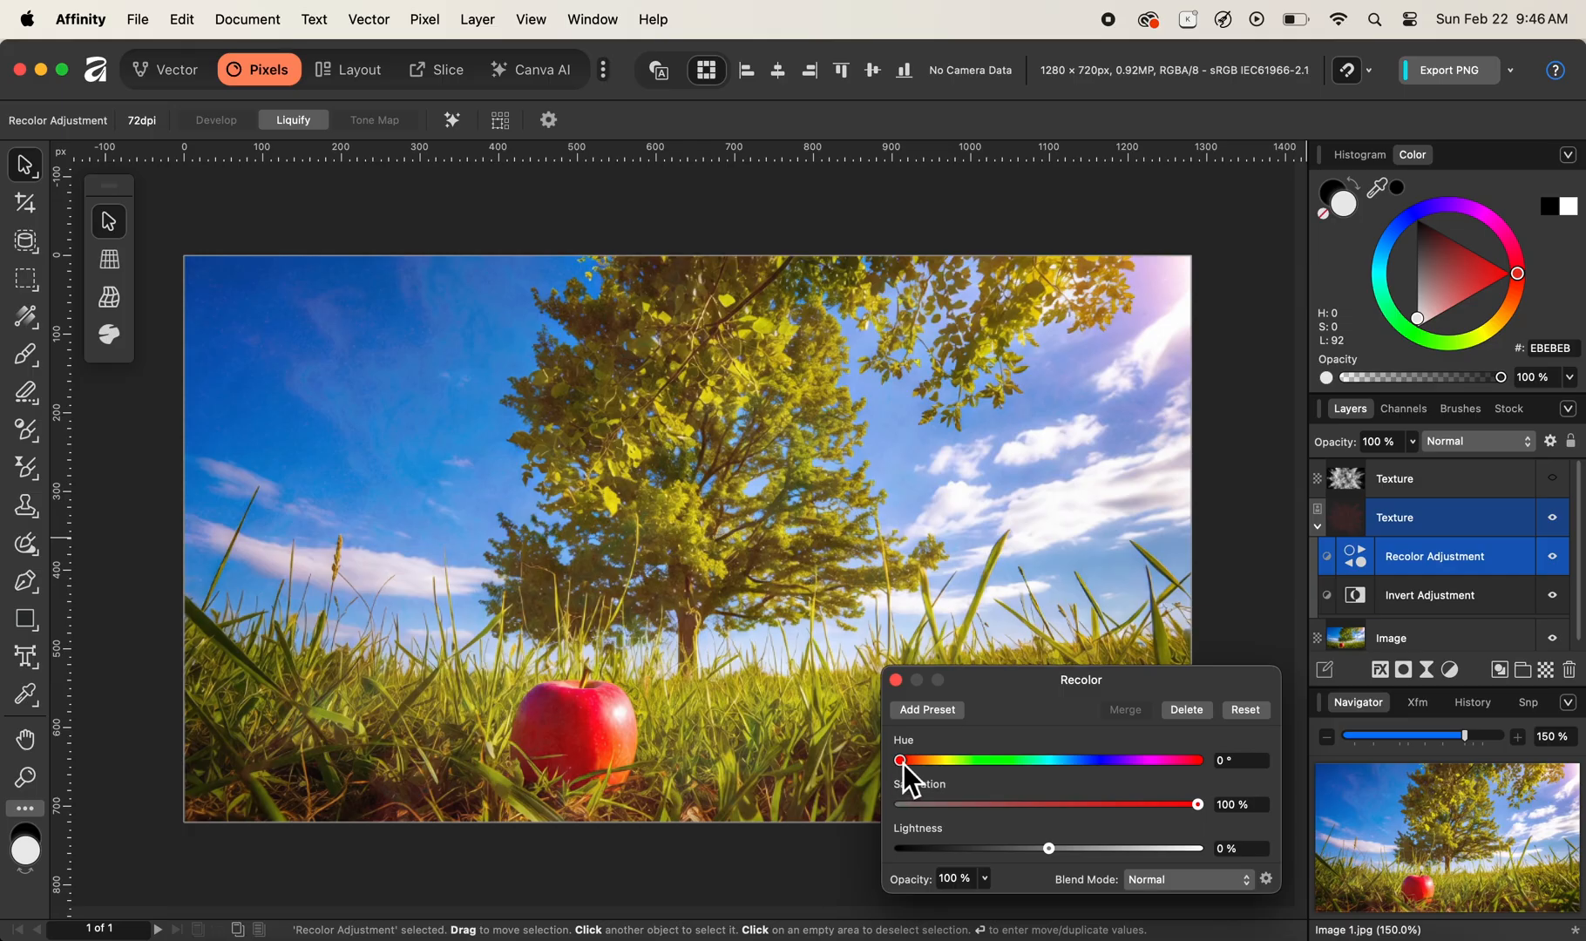
left_click_drag(903, 763, 1005, 764)
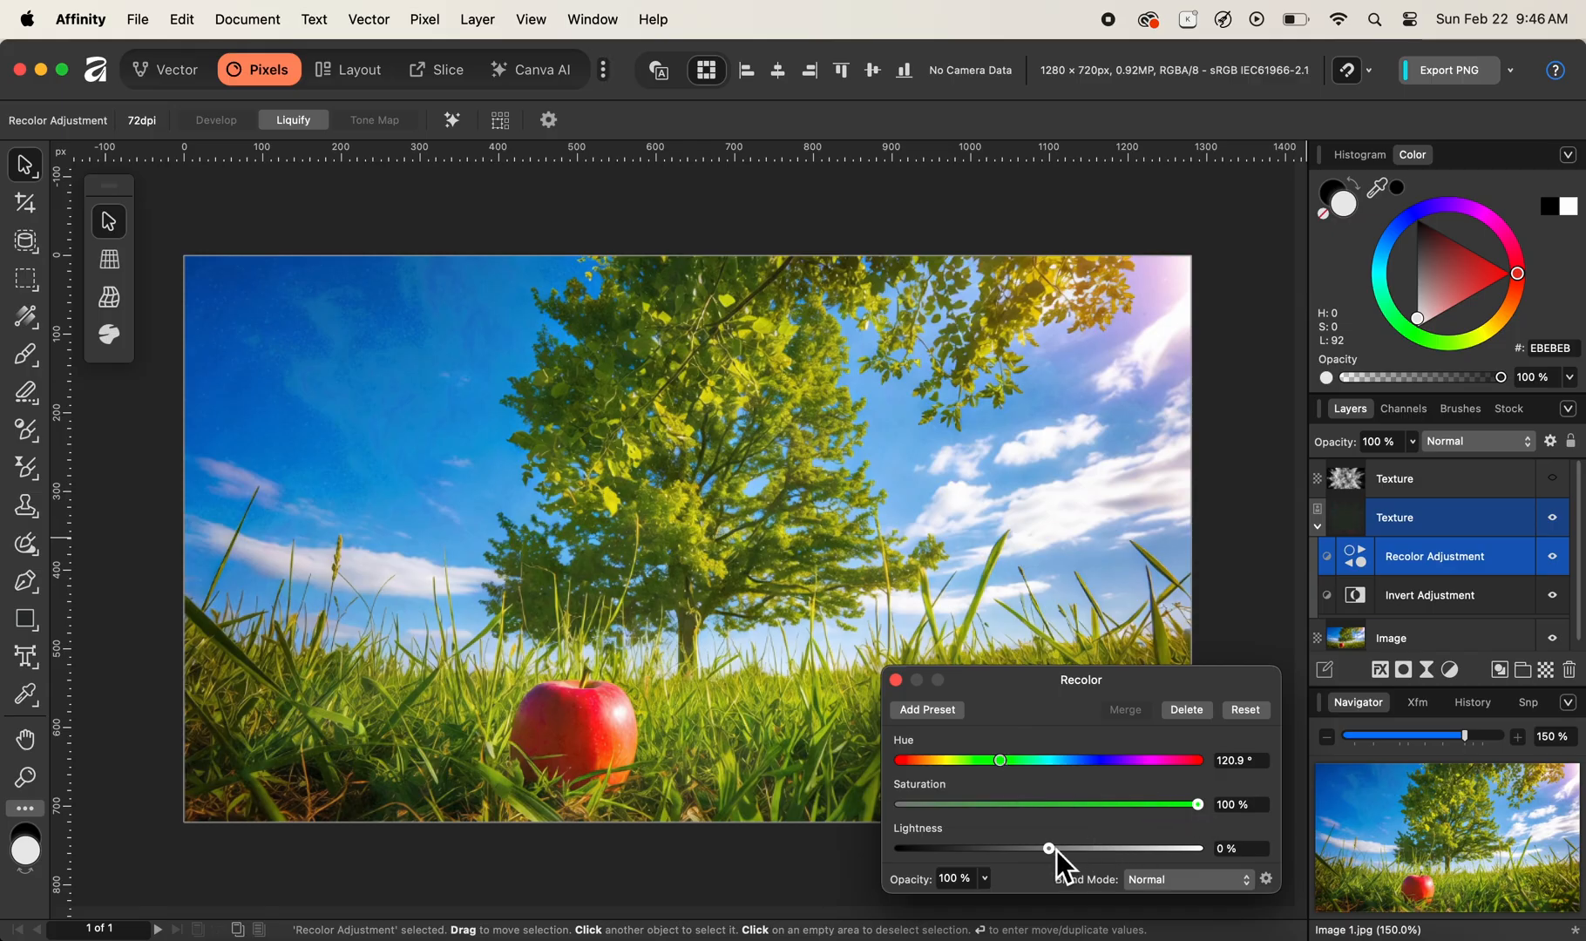
mouse_move(1050, 848)
left_mouse_down()
mouse_move(1022, 848)
mouse_move(1039, 846)
left_mouse_up()
left_click(896, 681)
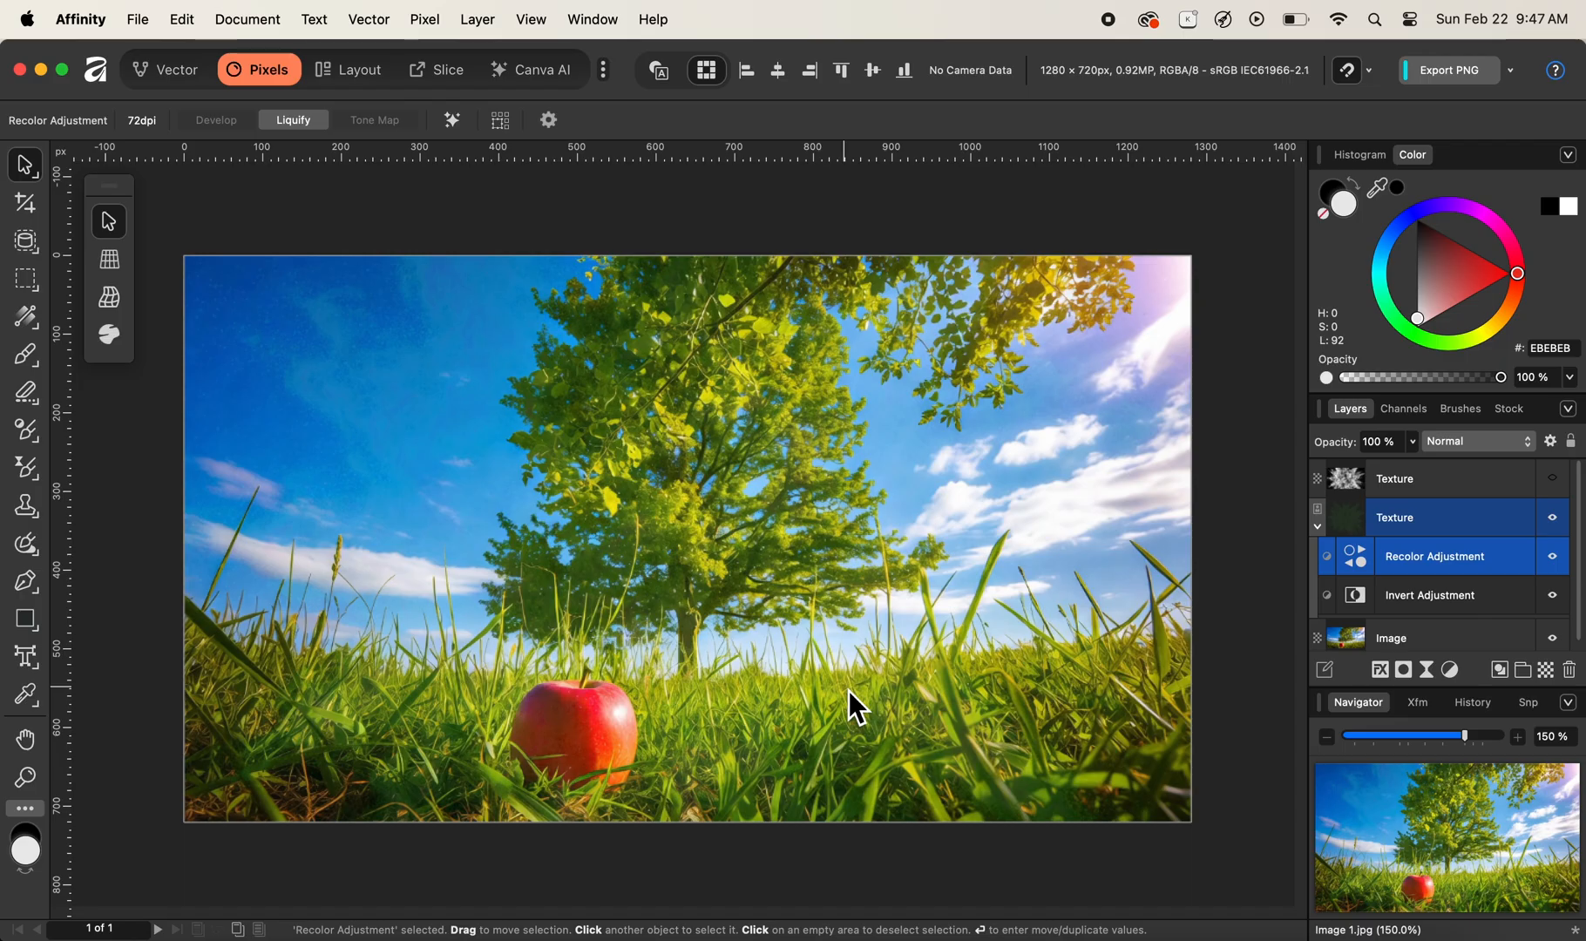
Collapse the original Texture layer's contents and compare the photo with that layer hidden and shown.
left_click(1318, 528)
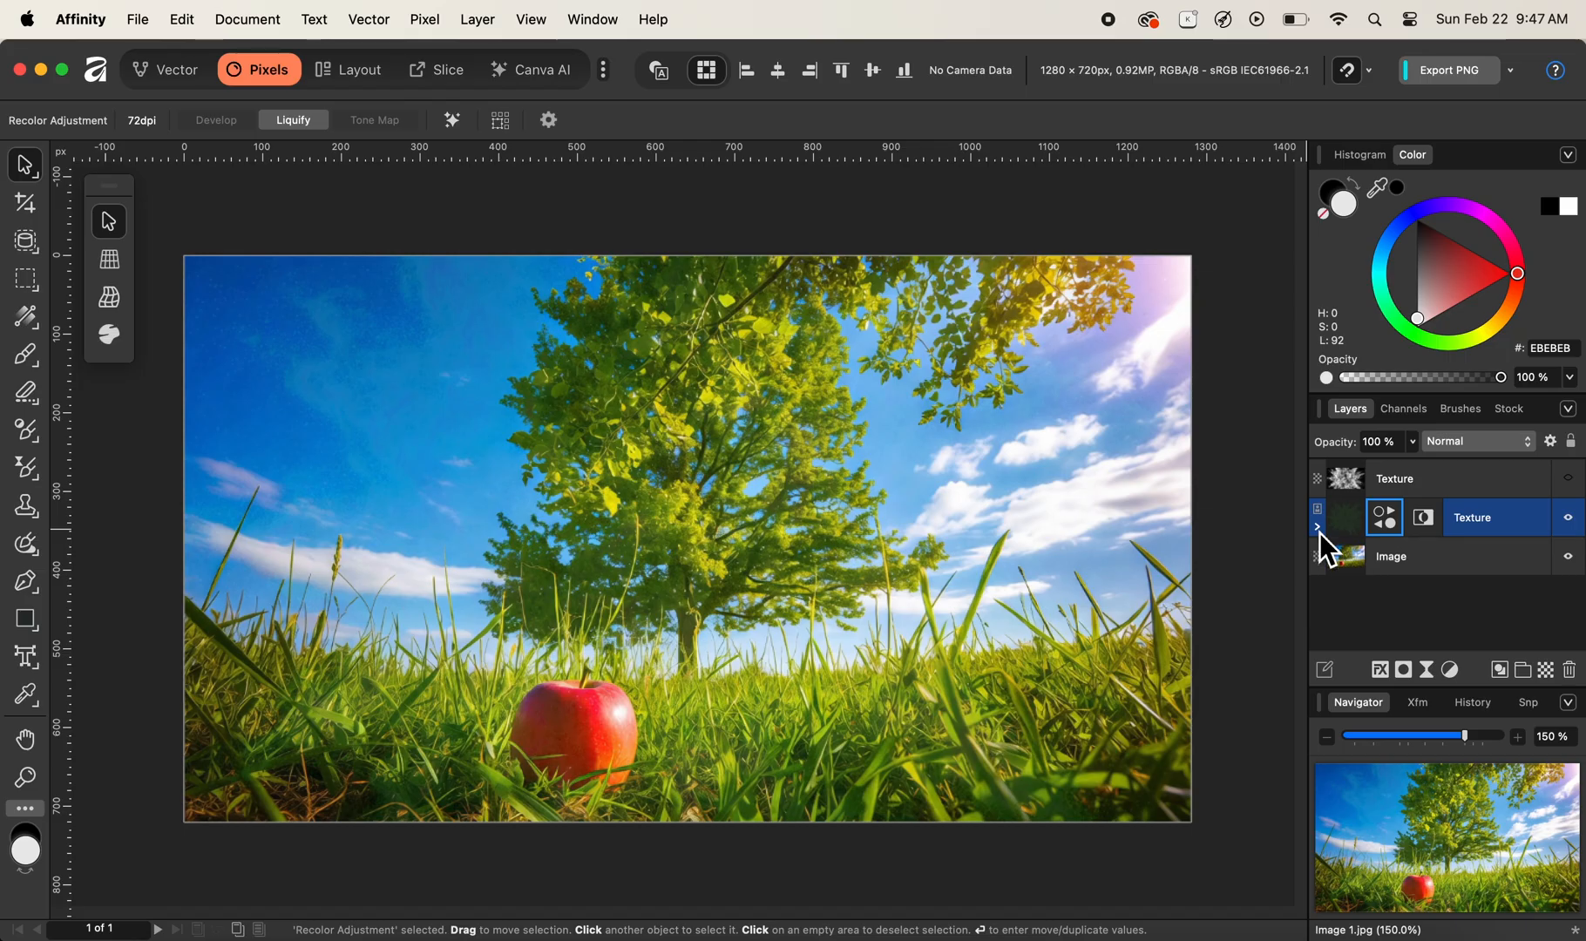
left_click(1567, 521)
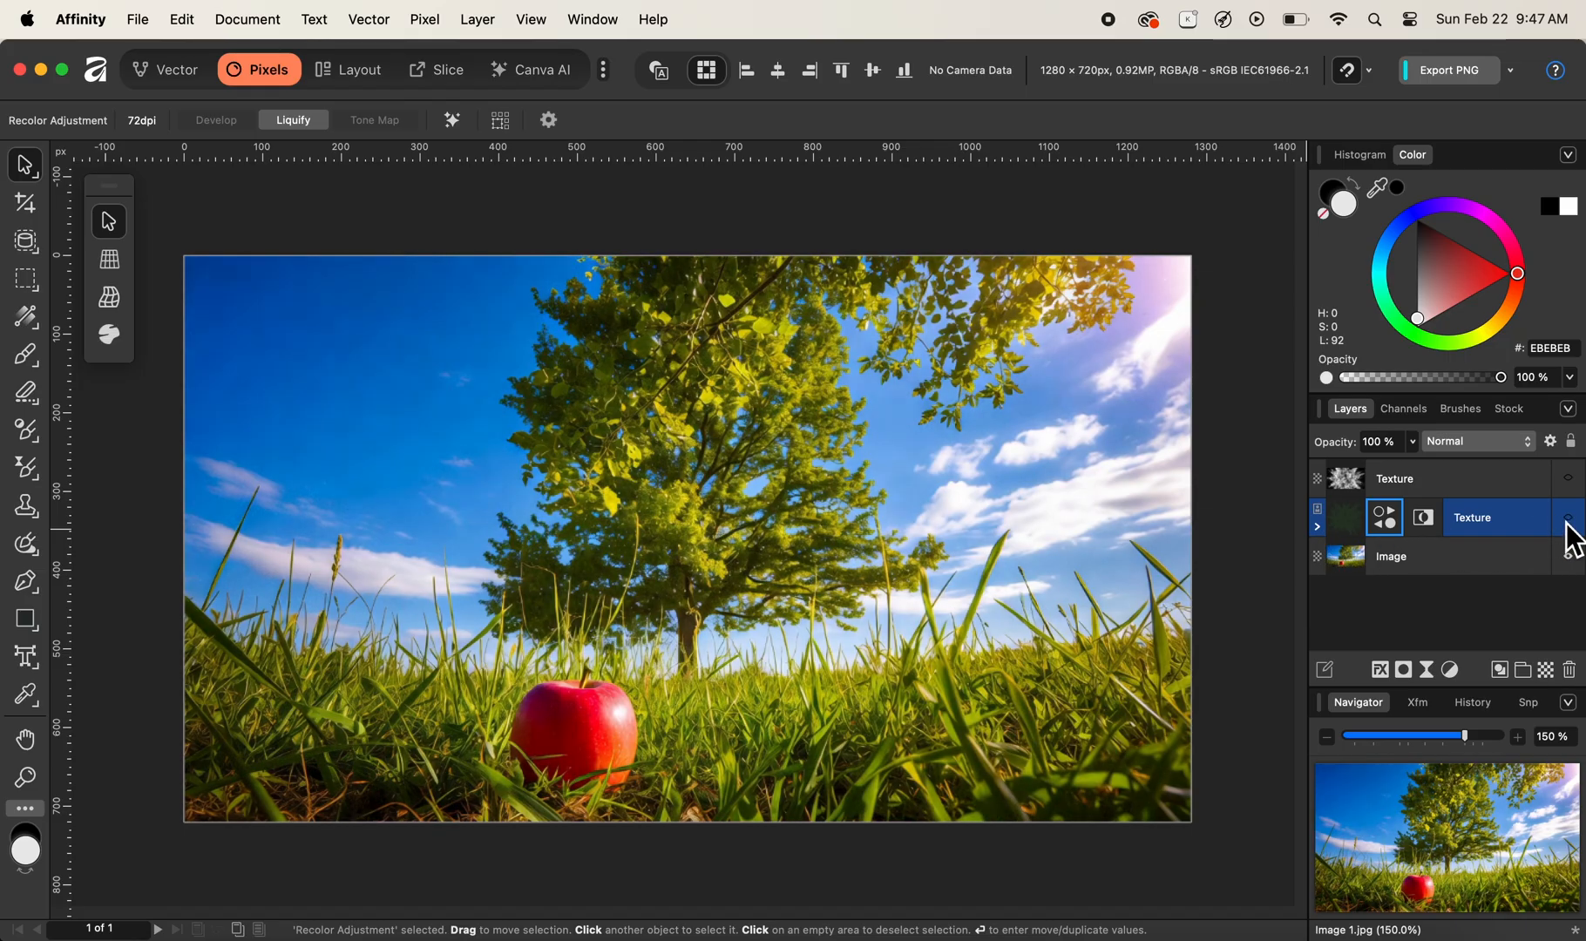
left_click(1568, 519)
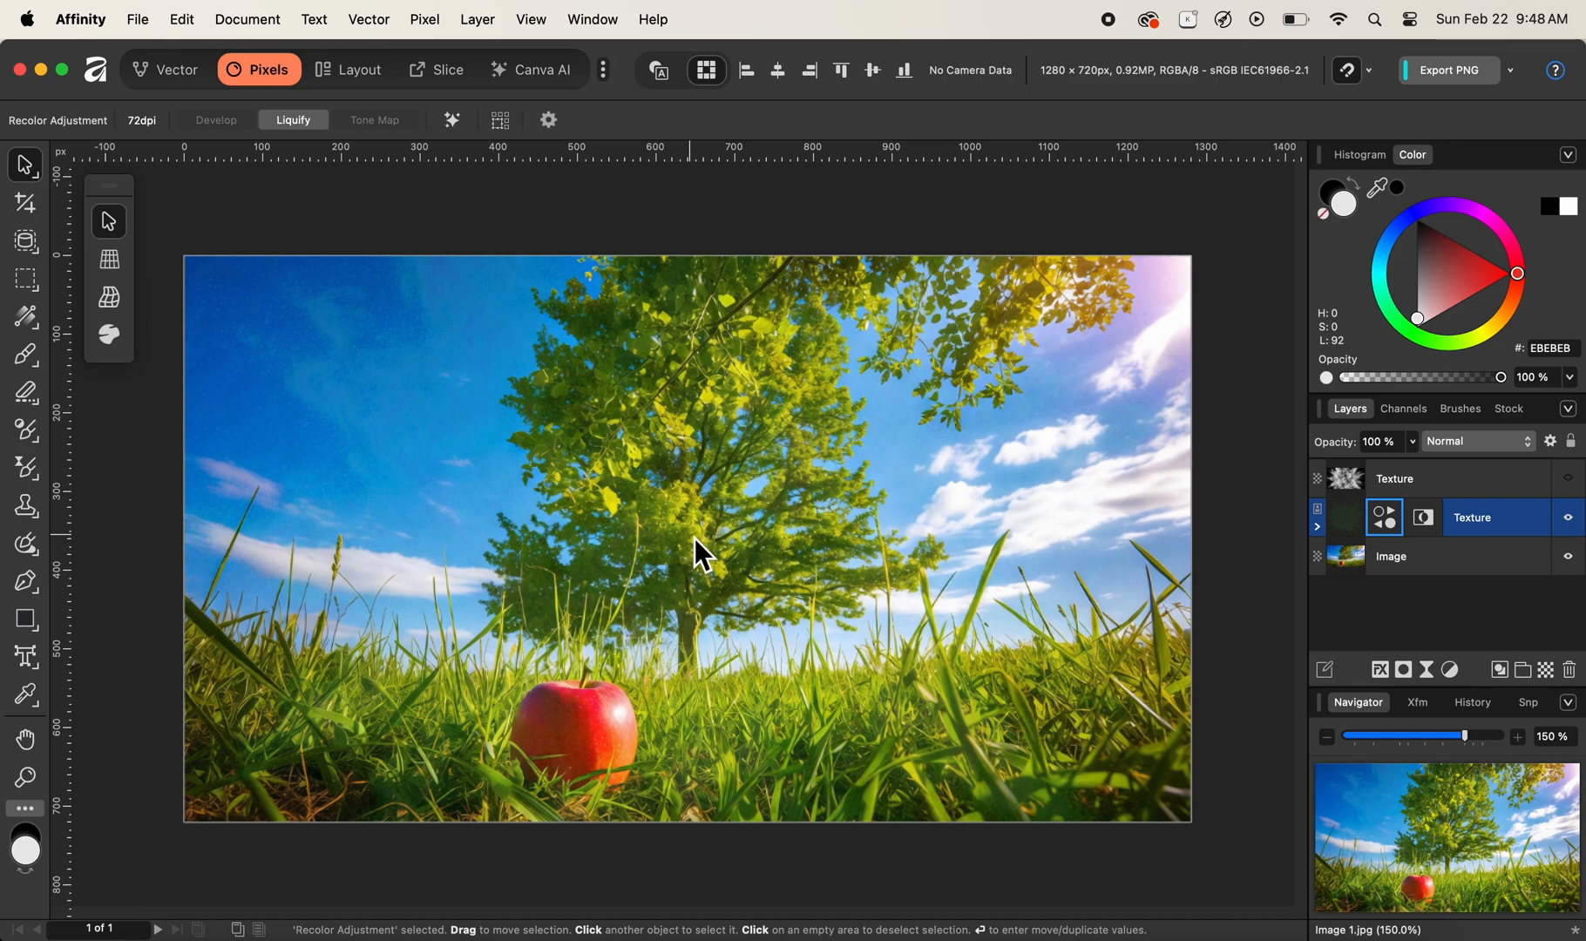